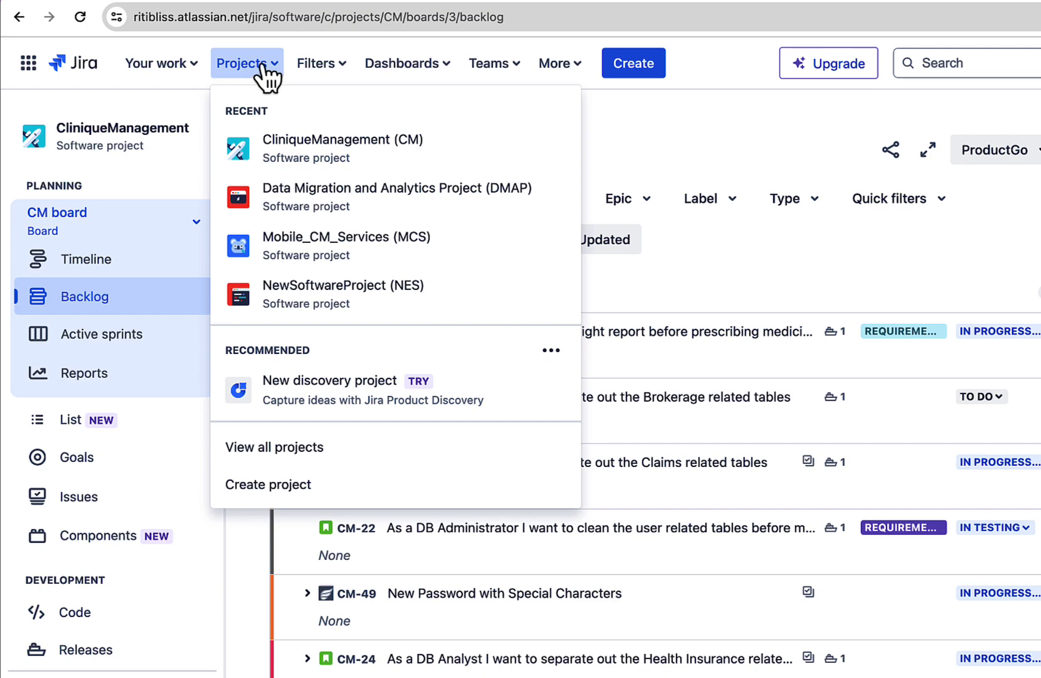
- Start a new company-managed project from the Scrum software development template
click(293, 487)
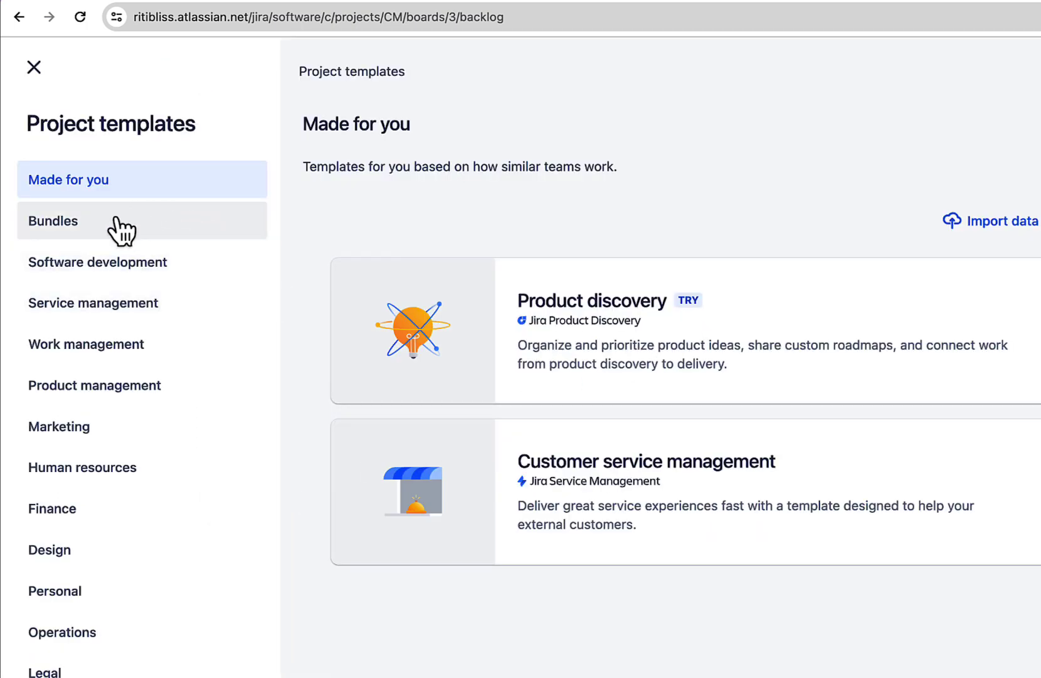
click(132, 267)
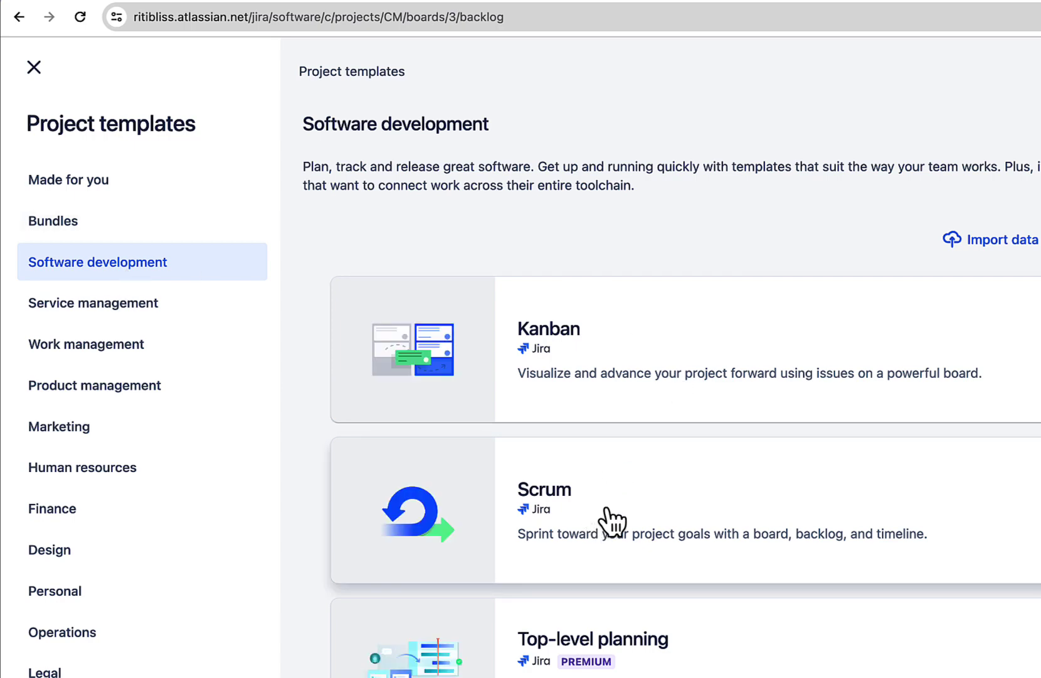
click(646, 521)
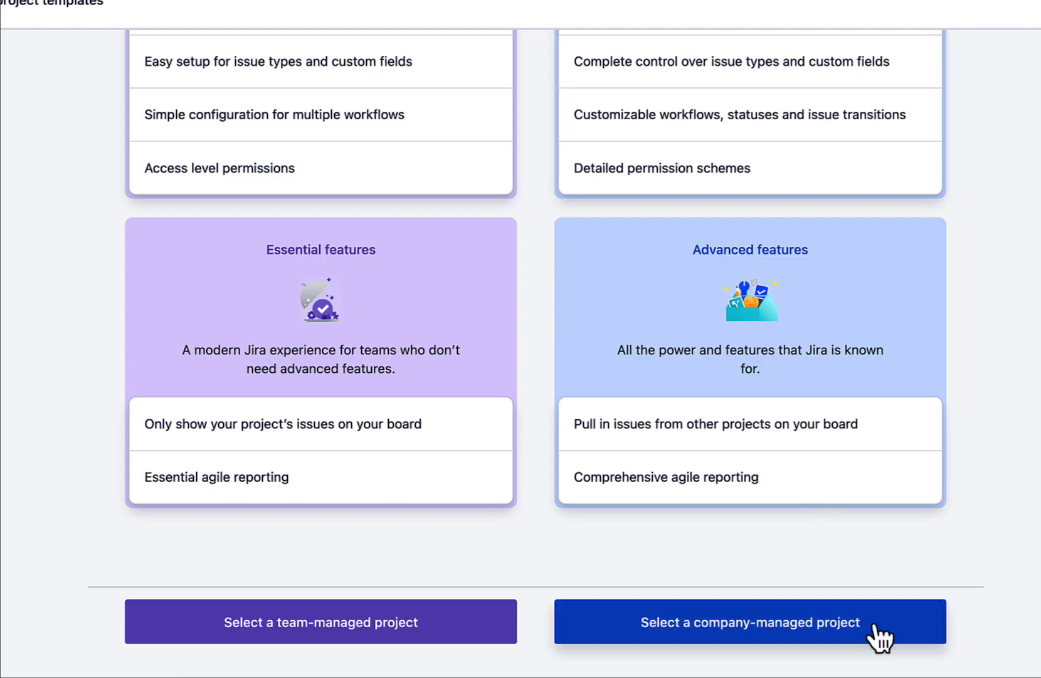
click(839, 620)
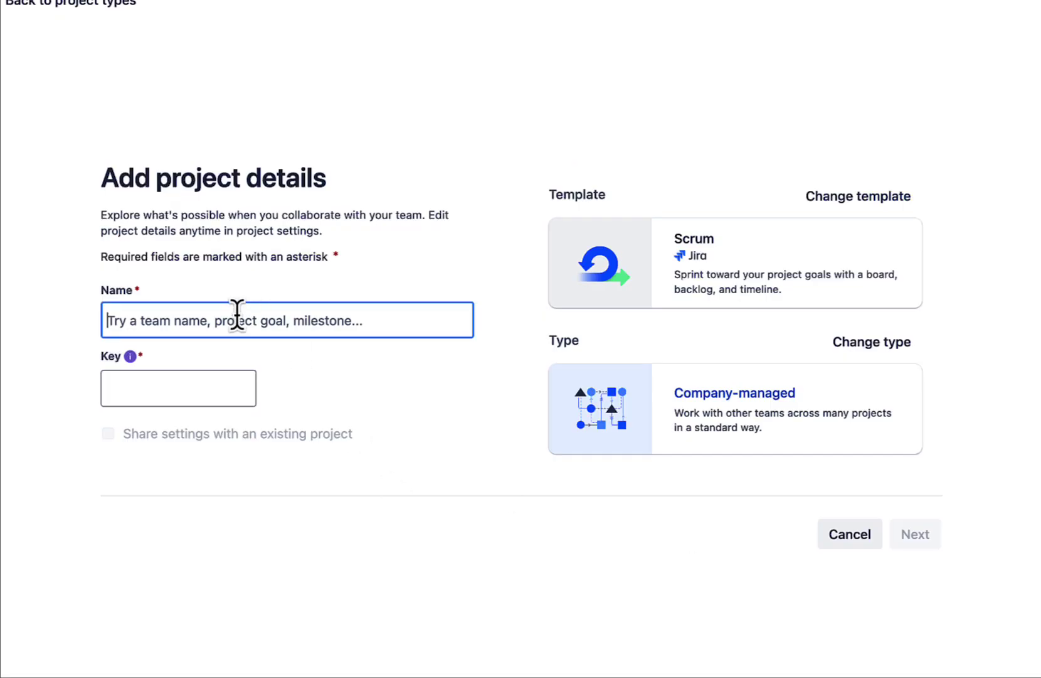
- Name the project Test_Board_Project and finish creating it without connecting a Confluence space
click(378, 314)
text(Test)
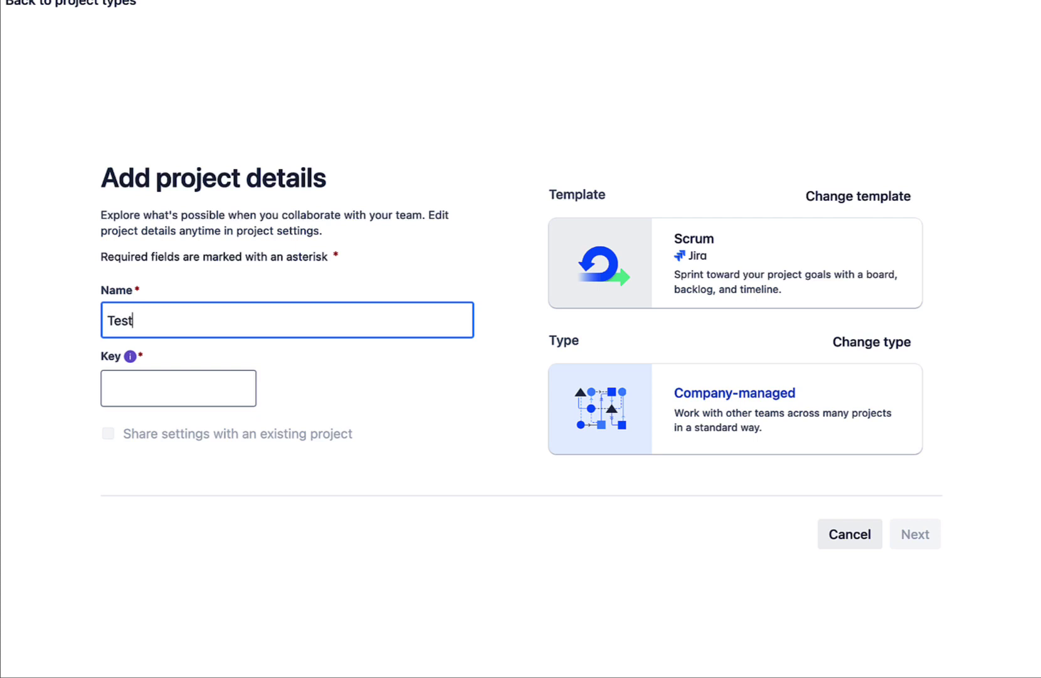
text(_Board_p)
key(BackSpace)
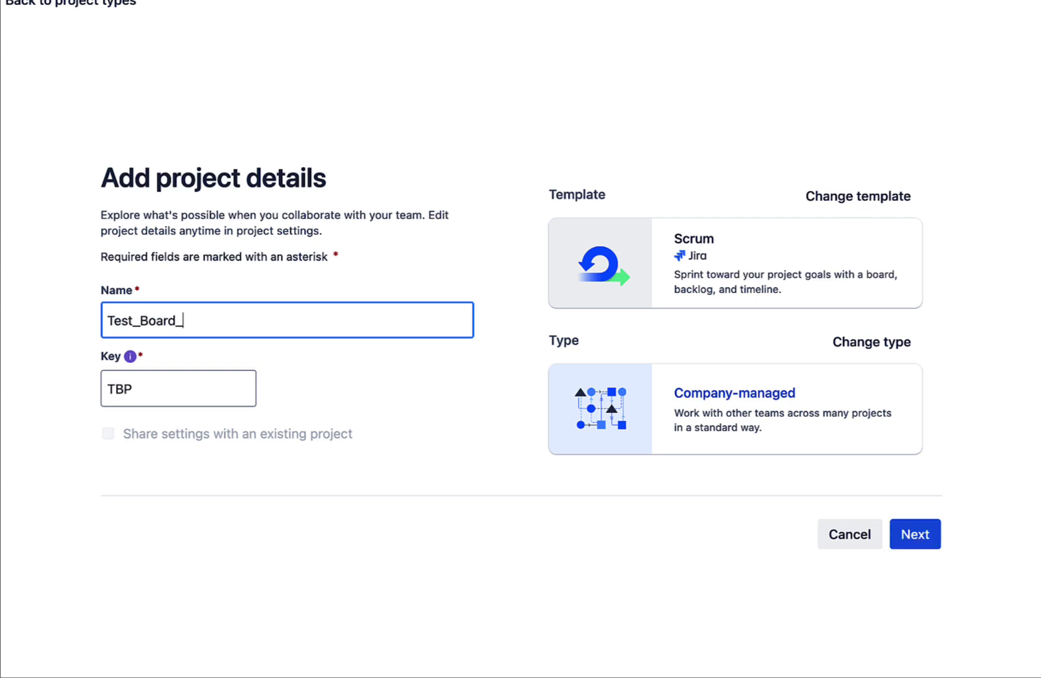
text(Project)
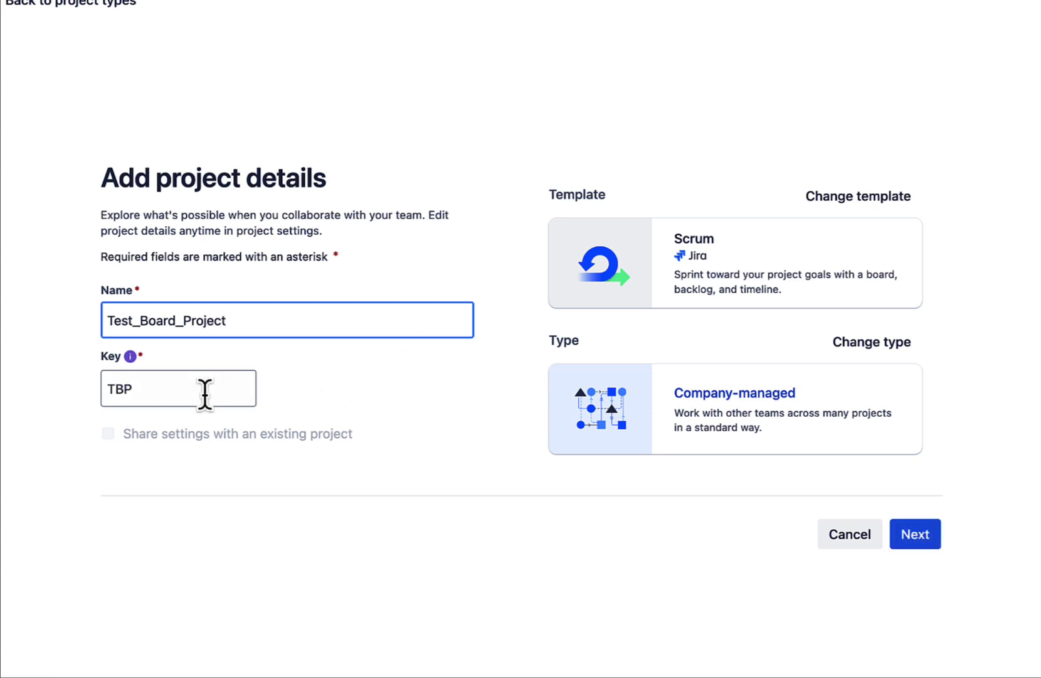
click(205, 390)
click(920, 539)
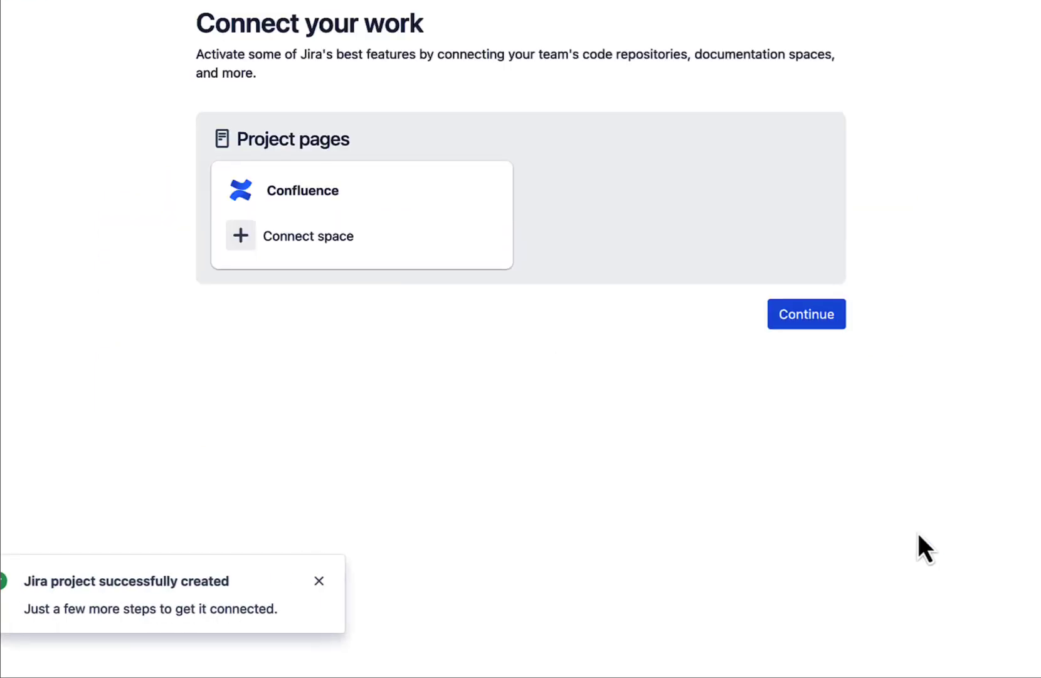
click(799, 316)
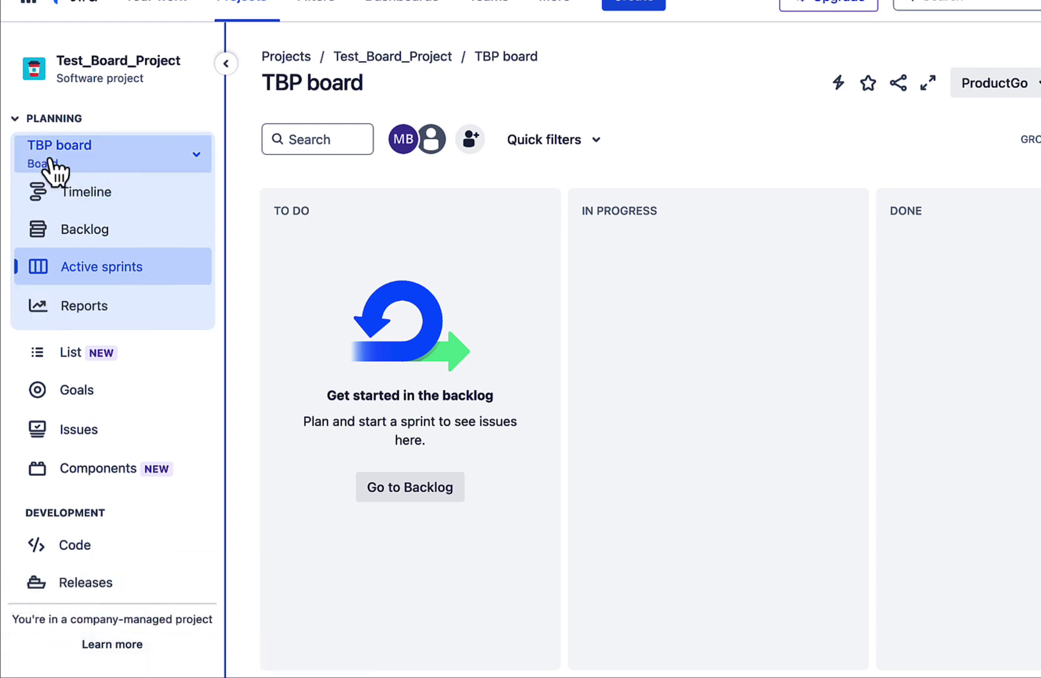
- Check the boards belonging to Test_Board_Project and start creating an additional Scrum board
click(98, 168)
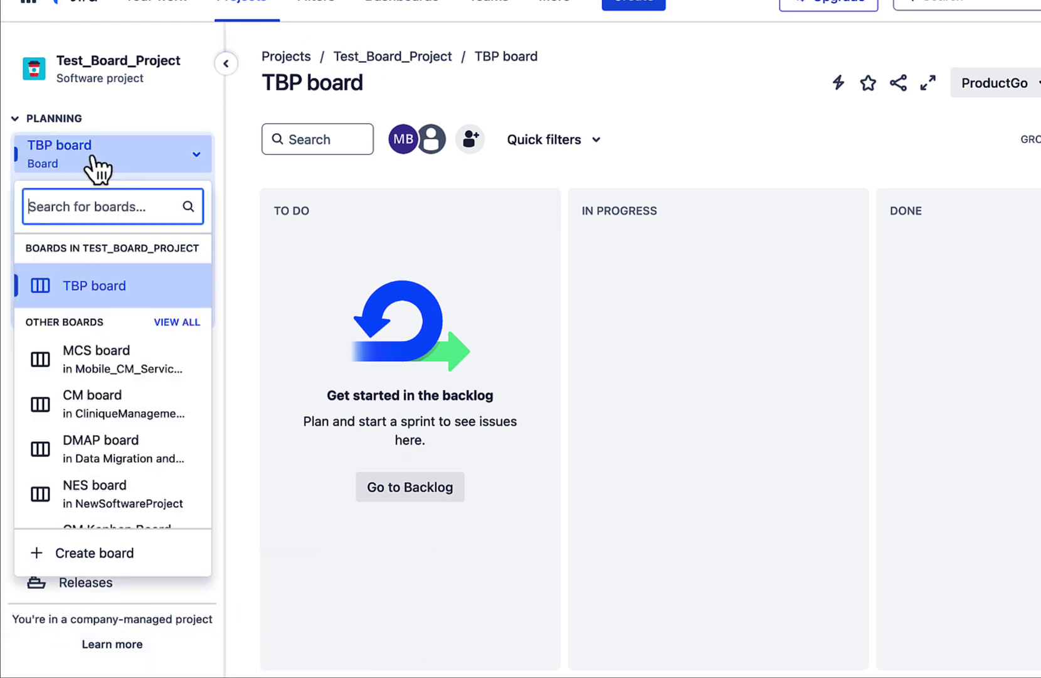
click(122, 298)
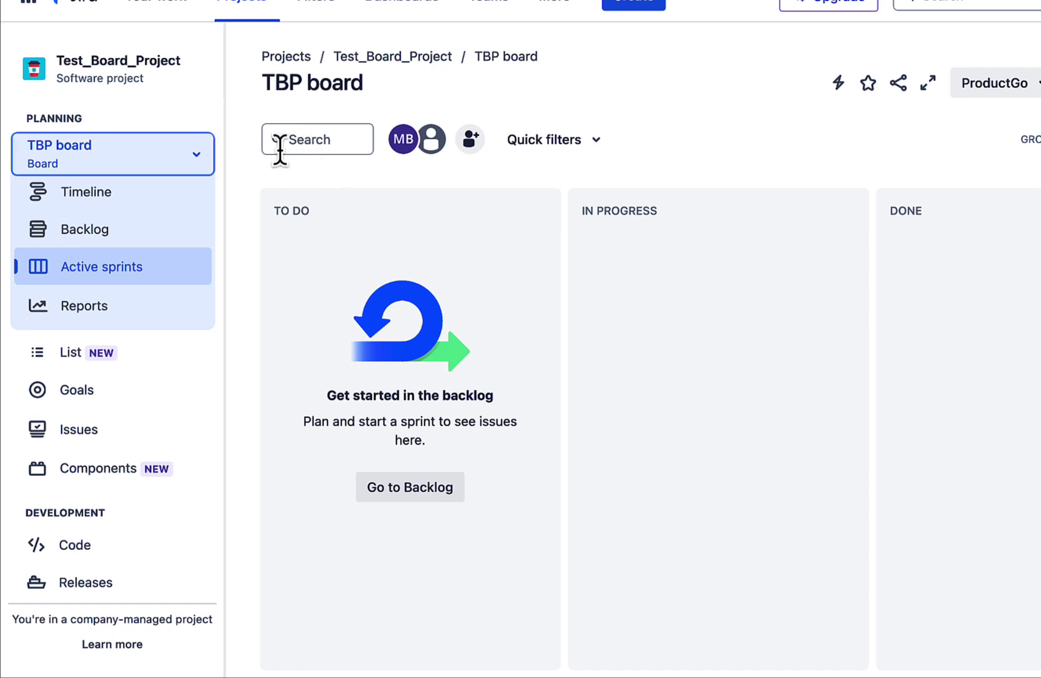
click(141, 160)
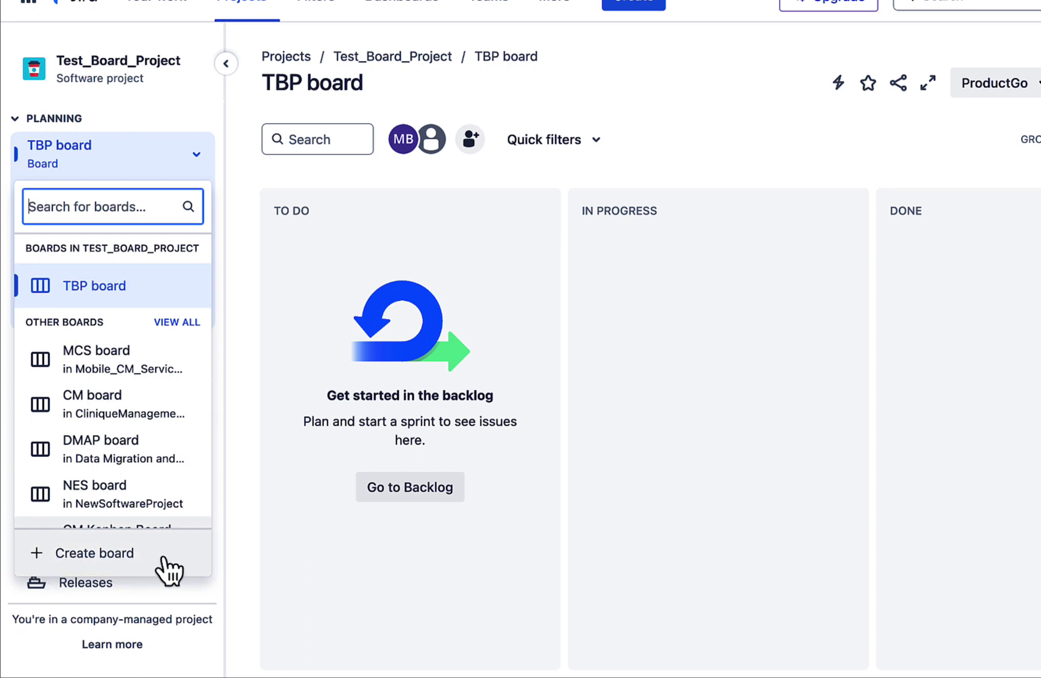
click(66, 554)
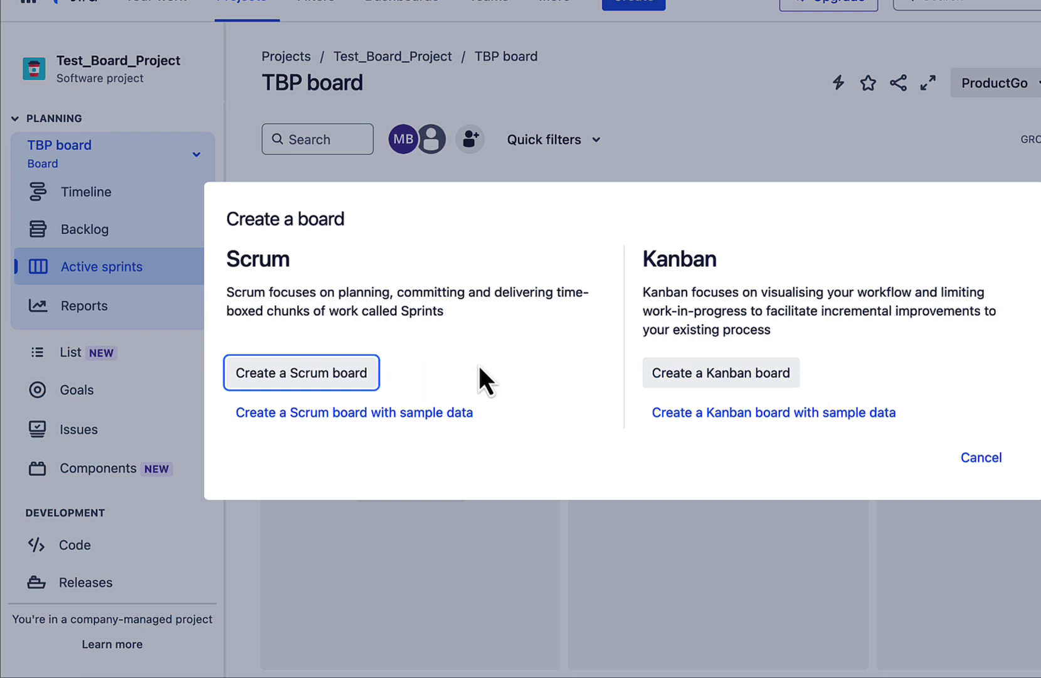
click(344, 376)
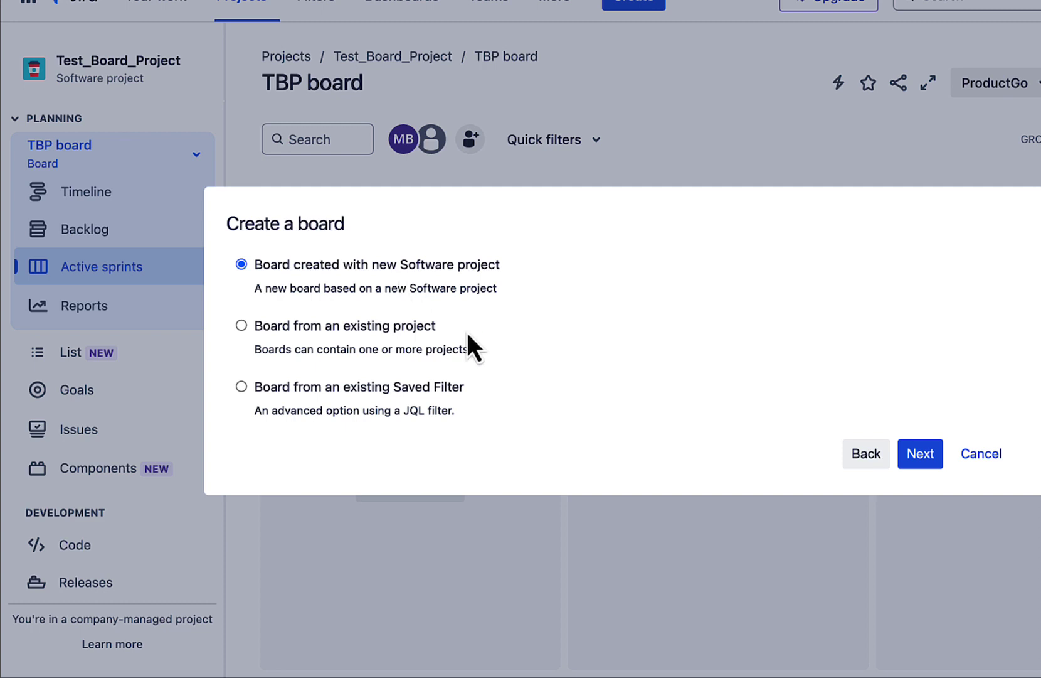
- Base the new Scrum board on an existing project and proceed to its naming details
click(385, 327)
click(411, 402)
click(355, 336)
click(920, 455)
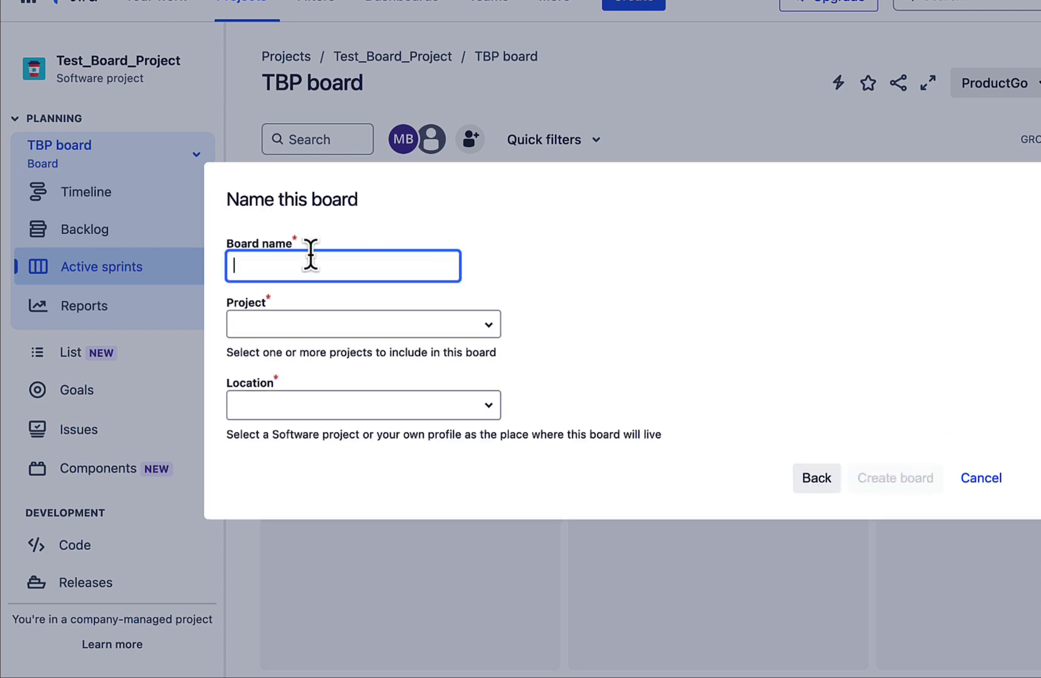
- Name the board Clinical_2_Board and include the CliniqueManagement (CM) project in it
text(C)
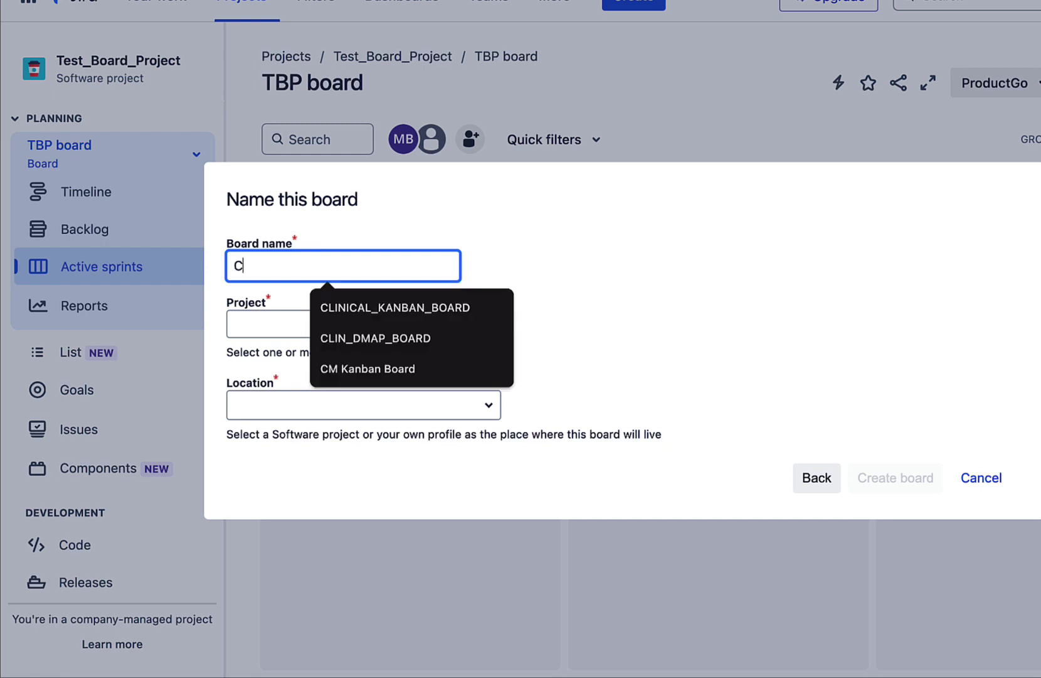
text(linic)
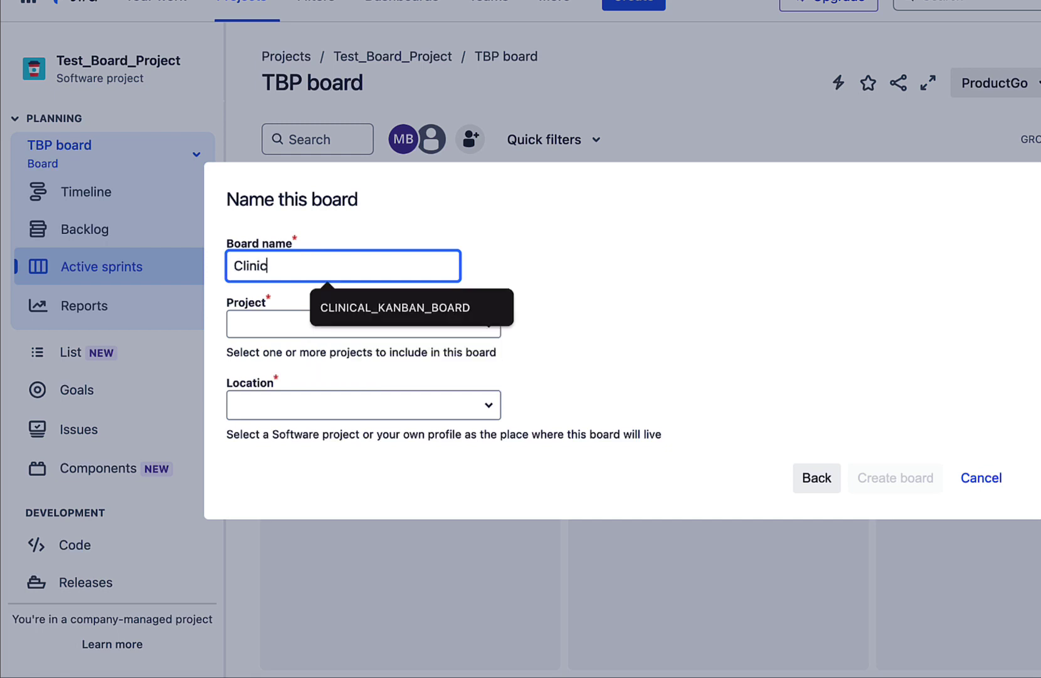
text(al_2)
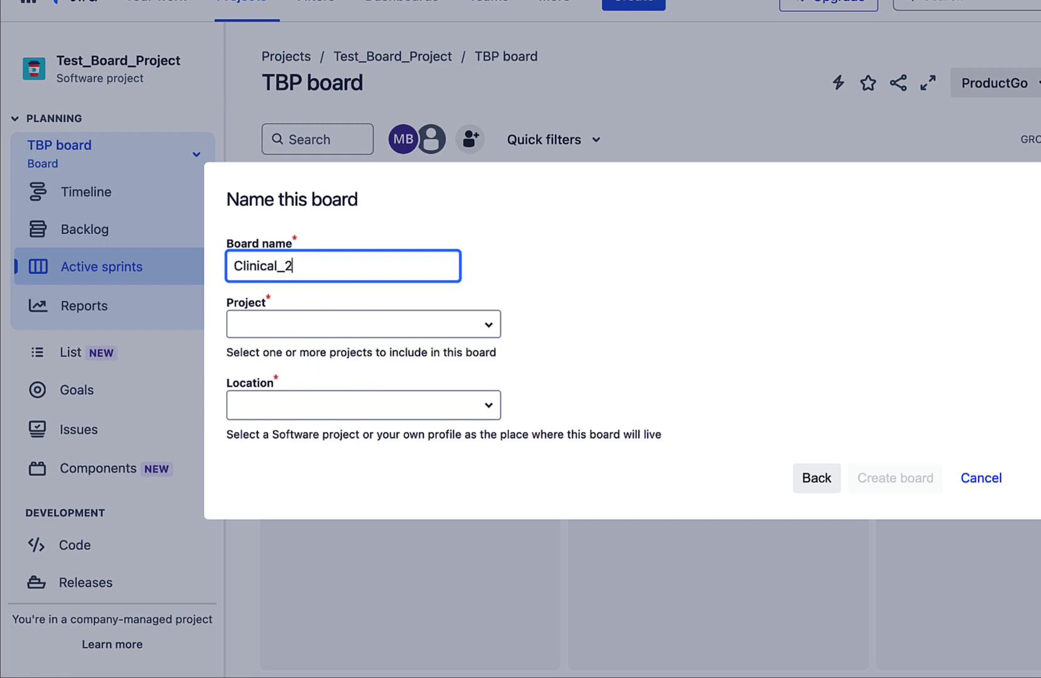
text(_Board)
click(291, 323)
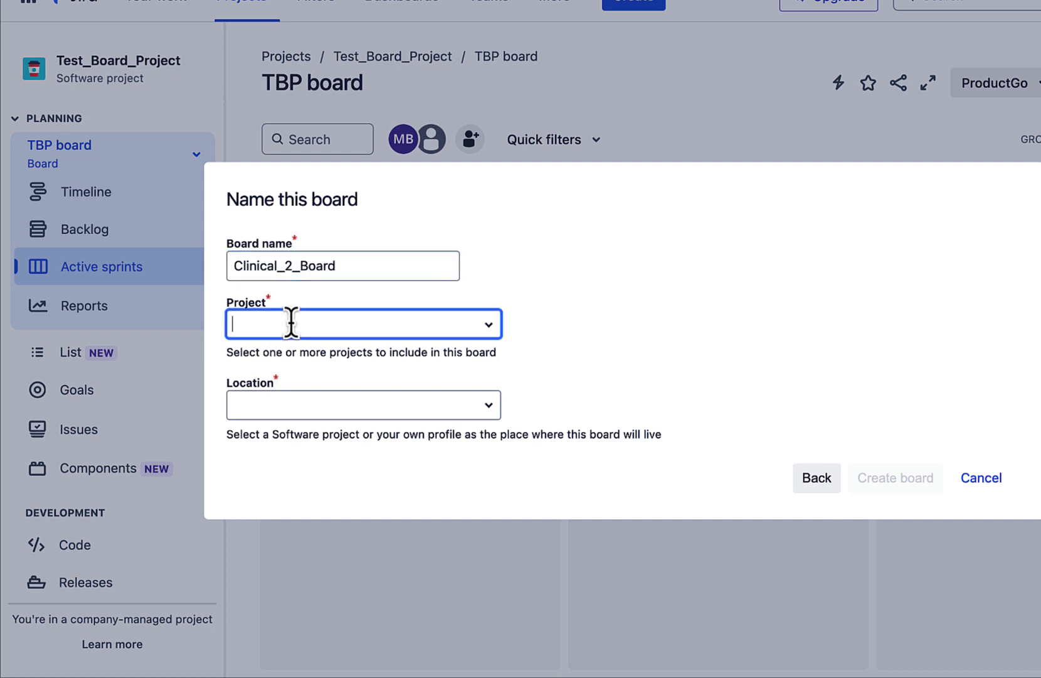
click(492, 325)
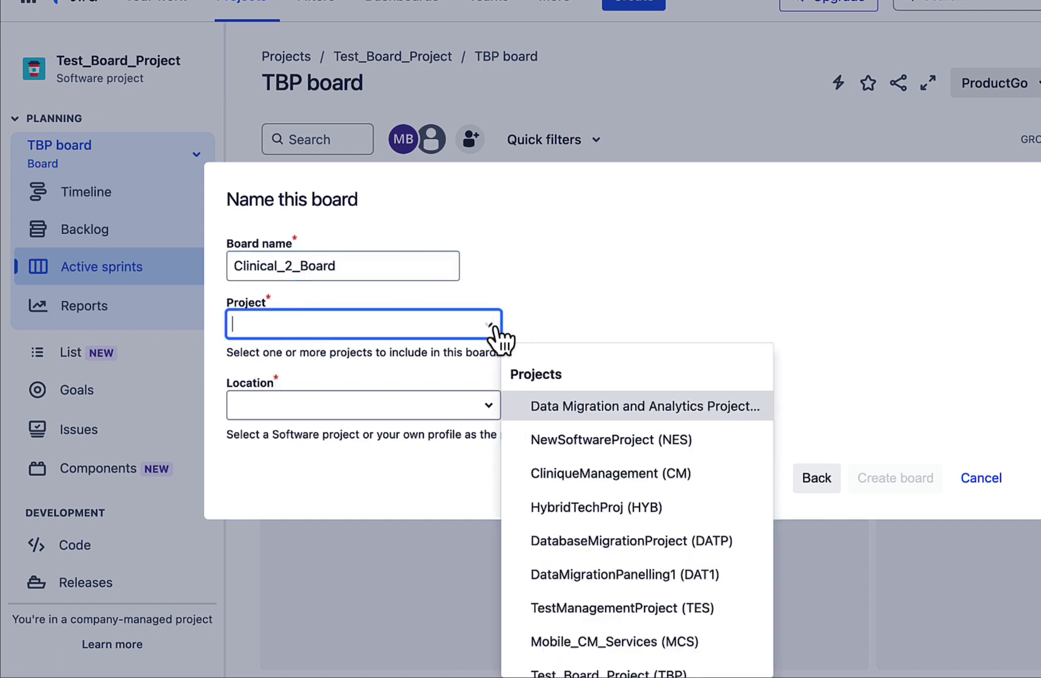
click(600, 472)
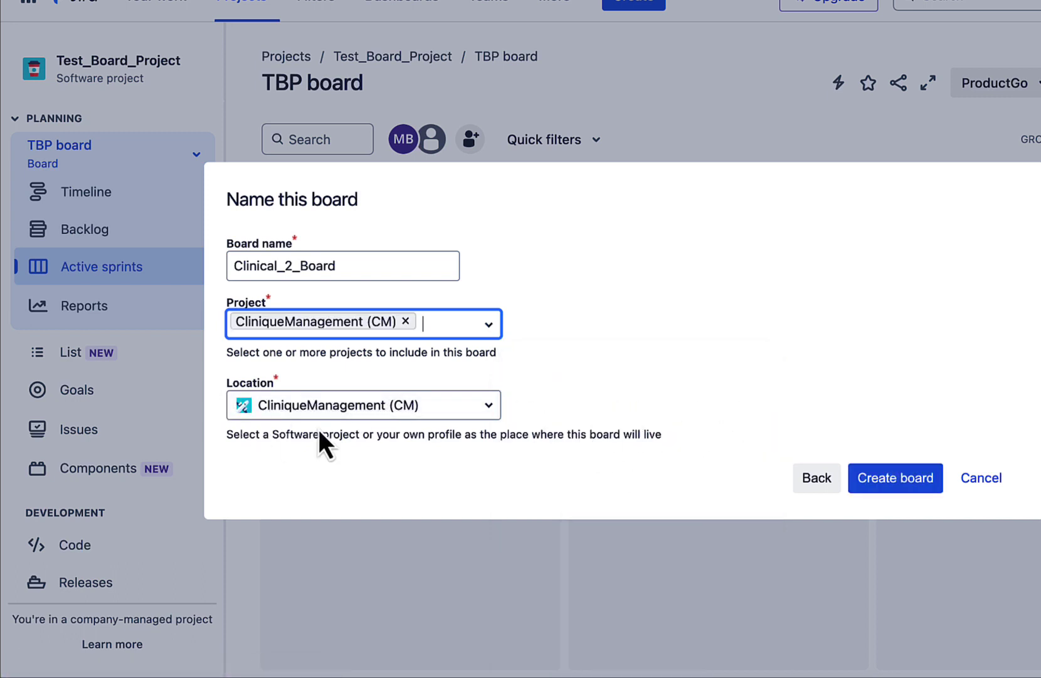
- Review the location choices, keep CliniqueManagement (CM) as the location, and create the board
click(308, 414)
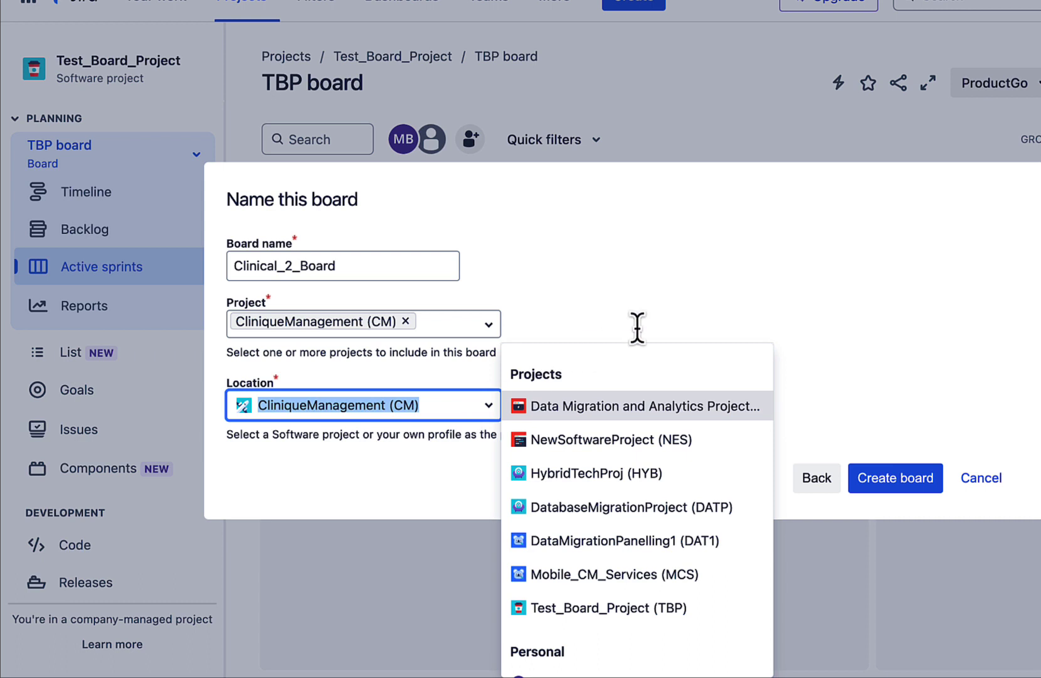
click(709, 294)
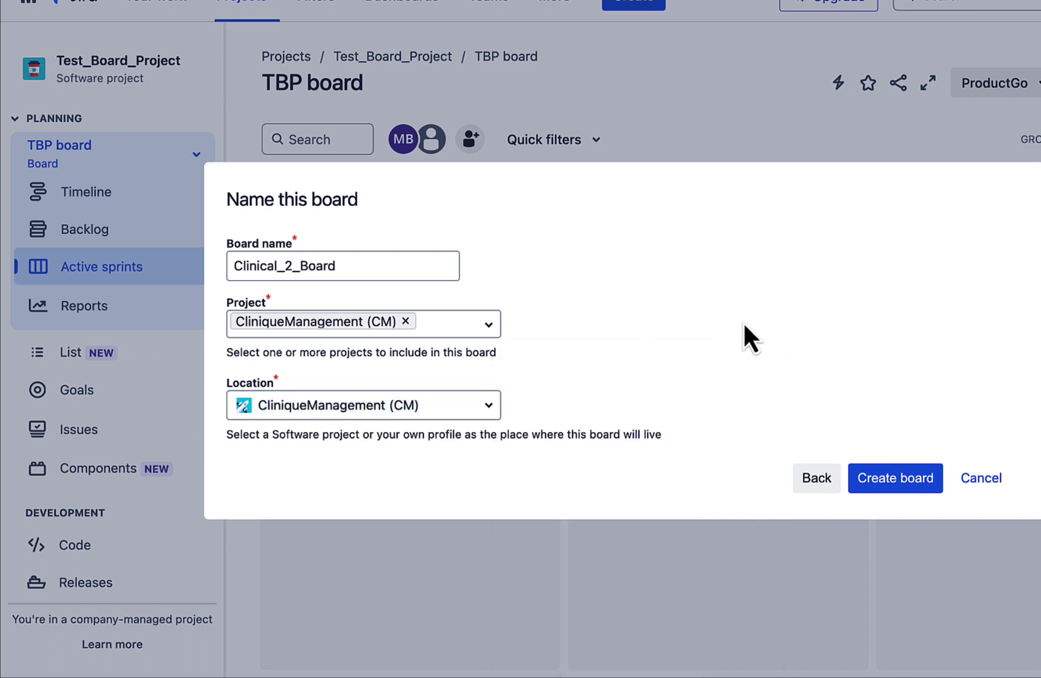
click(920, 486)
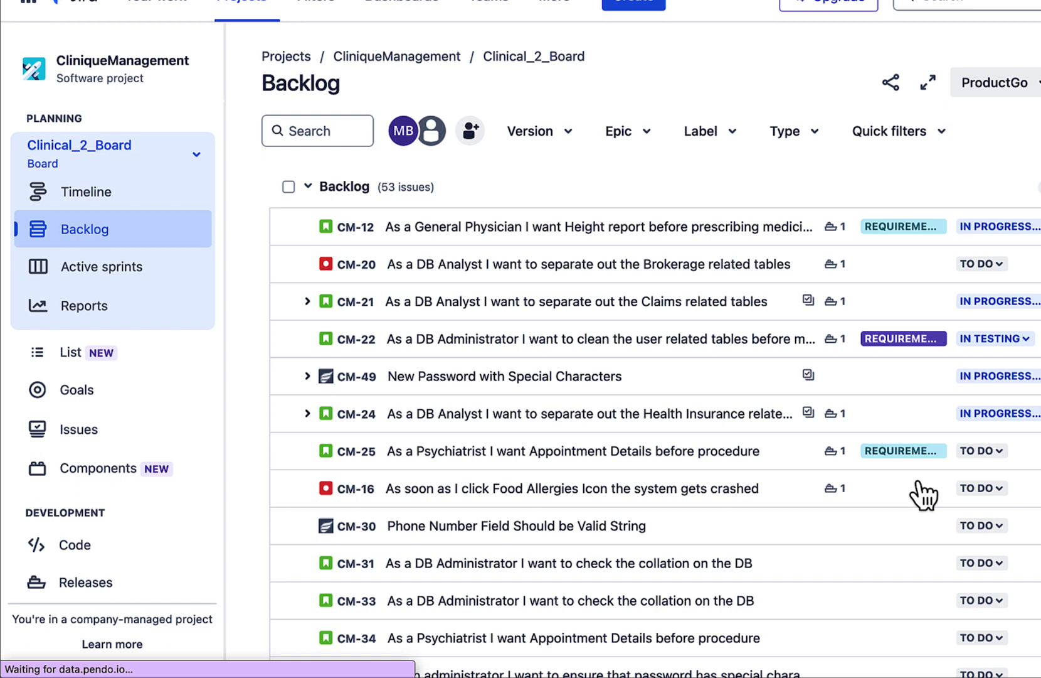
- Open Clinical_2_Board from the project's board list and create an empty sprint in its backlog
click(59, 159)
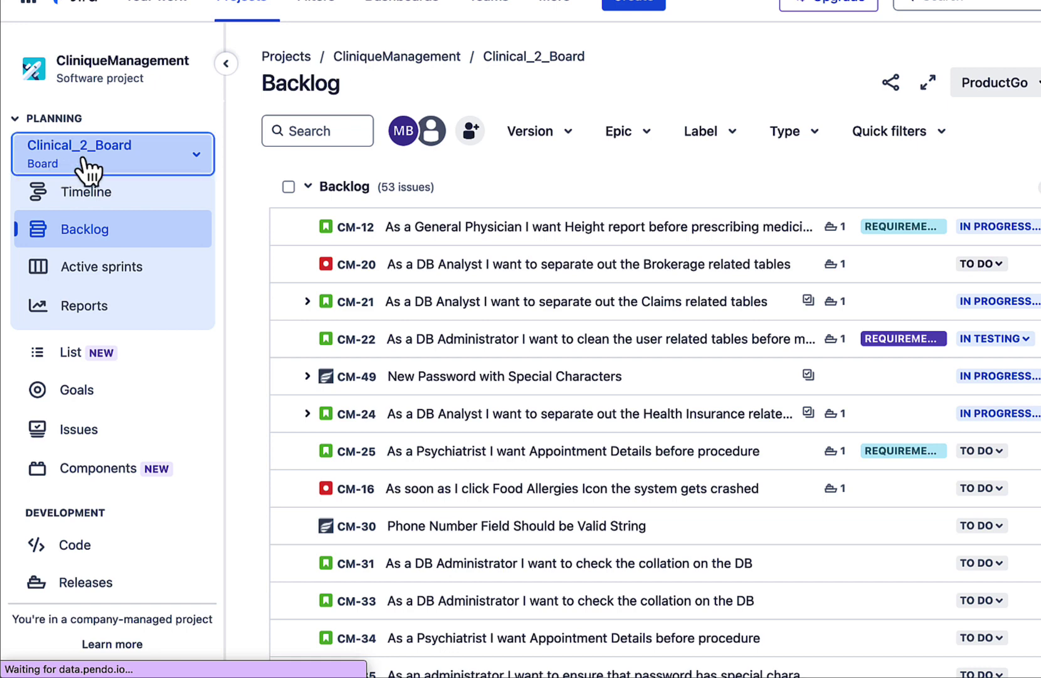
click(88, 168)
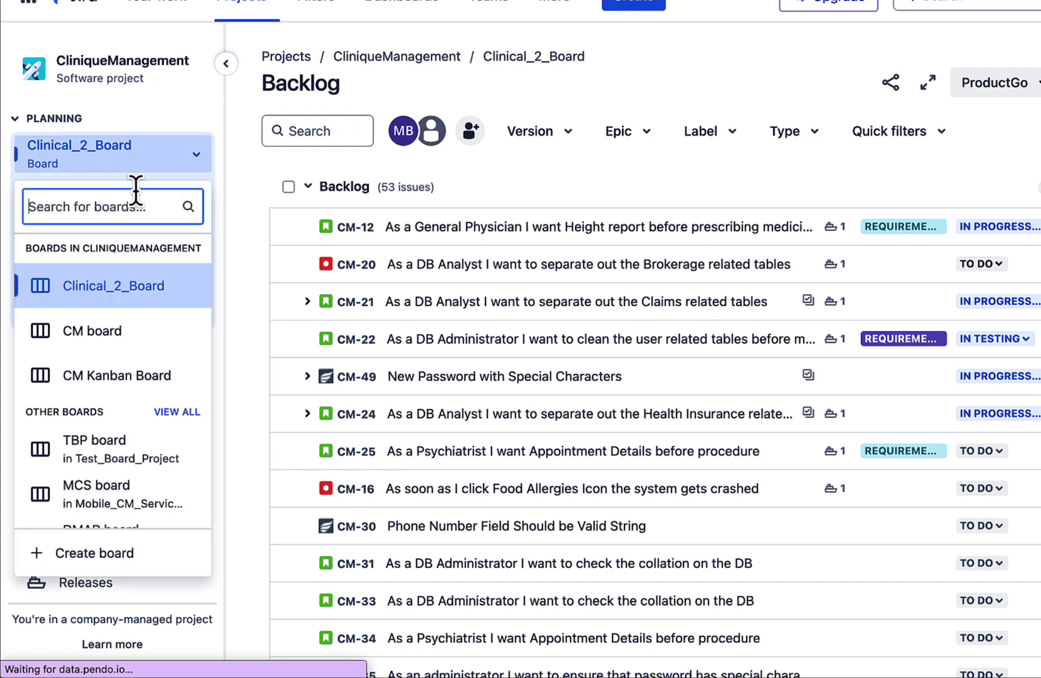
click(129, 290)
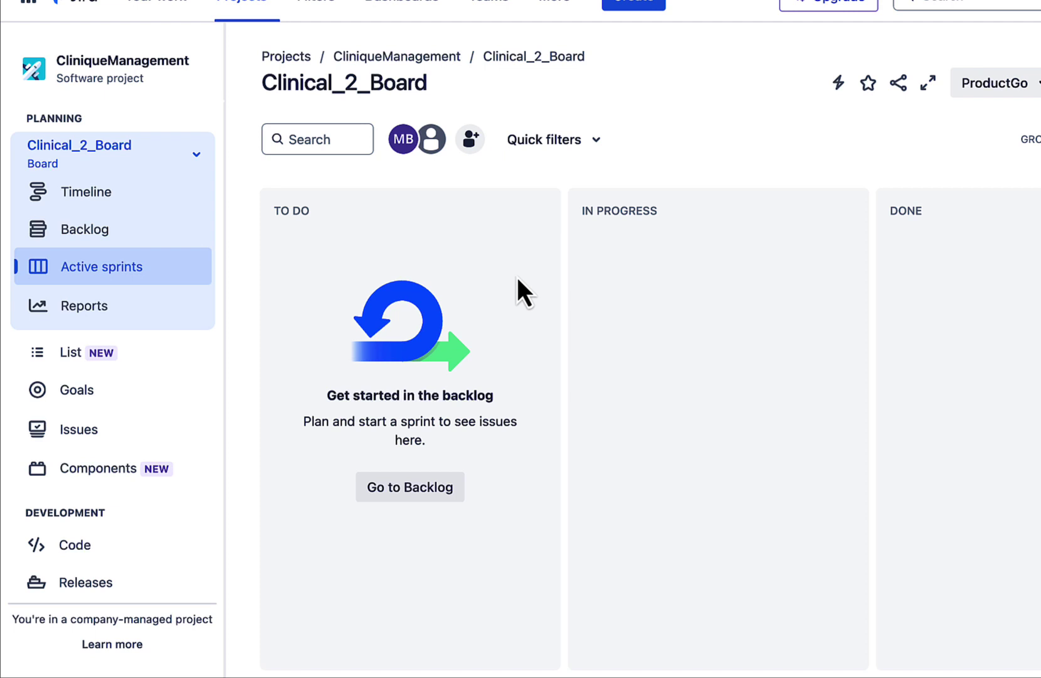
click(94, 233)
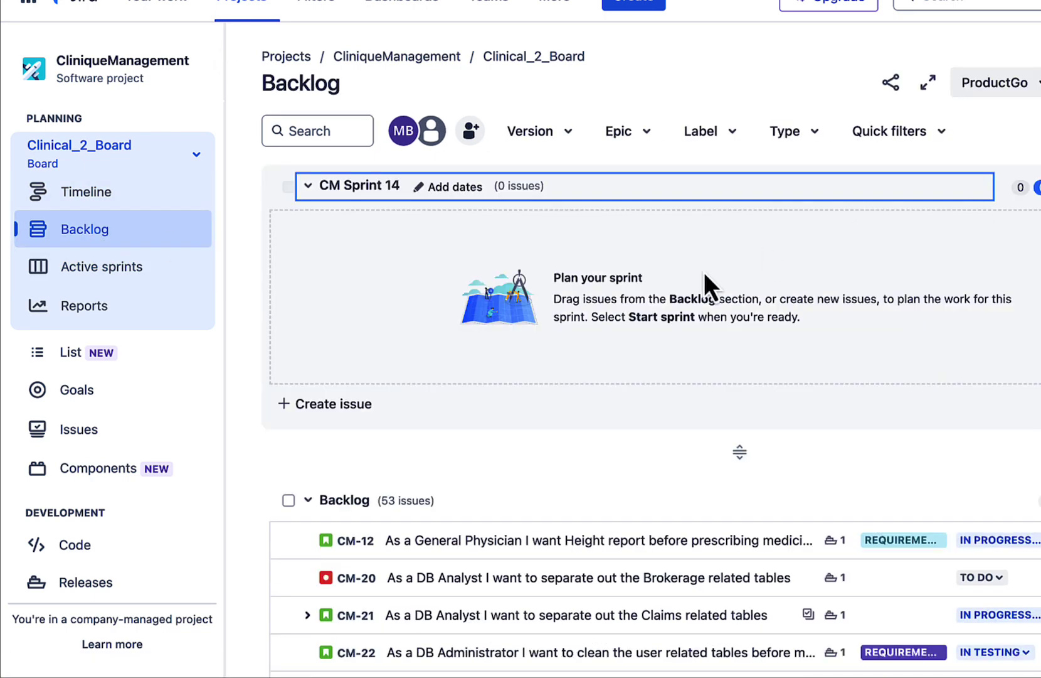
- Move backlog issues CM-12, CM-20, CM-21 and CM-22 together into CM Sprint 14
click(490, 543)
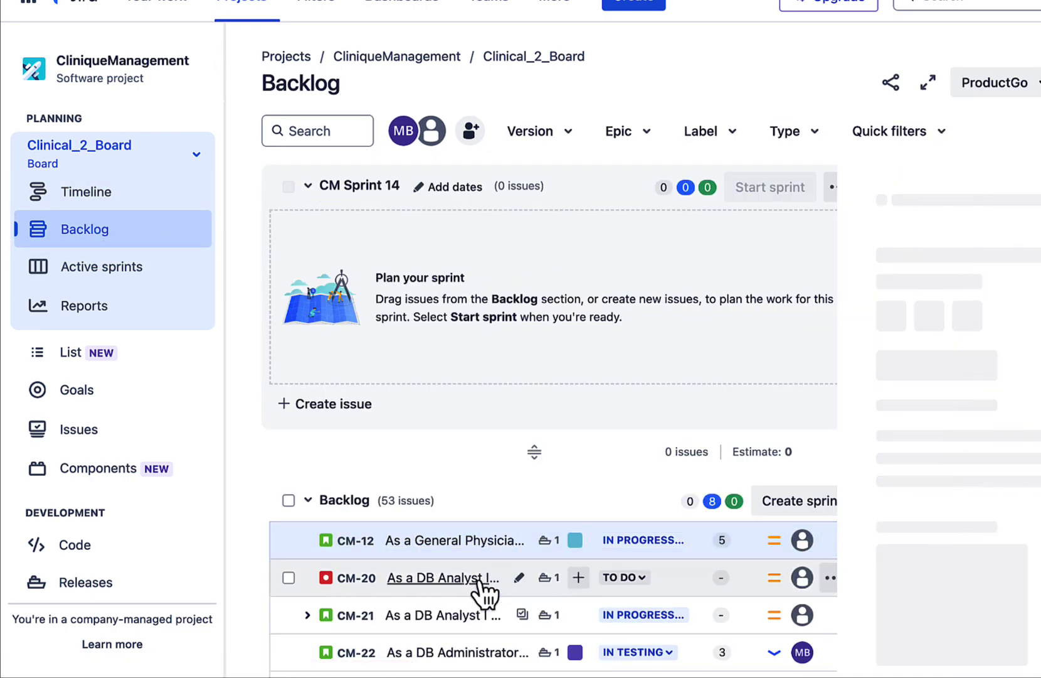
click(480, 579)
click(289, 540)
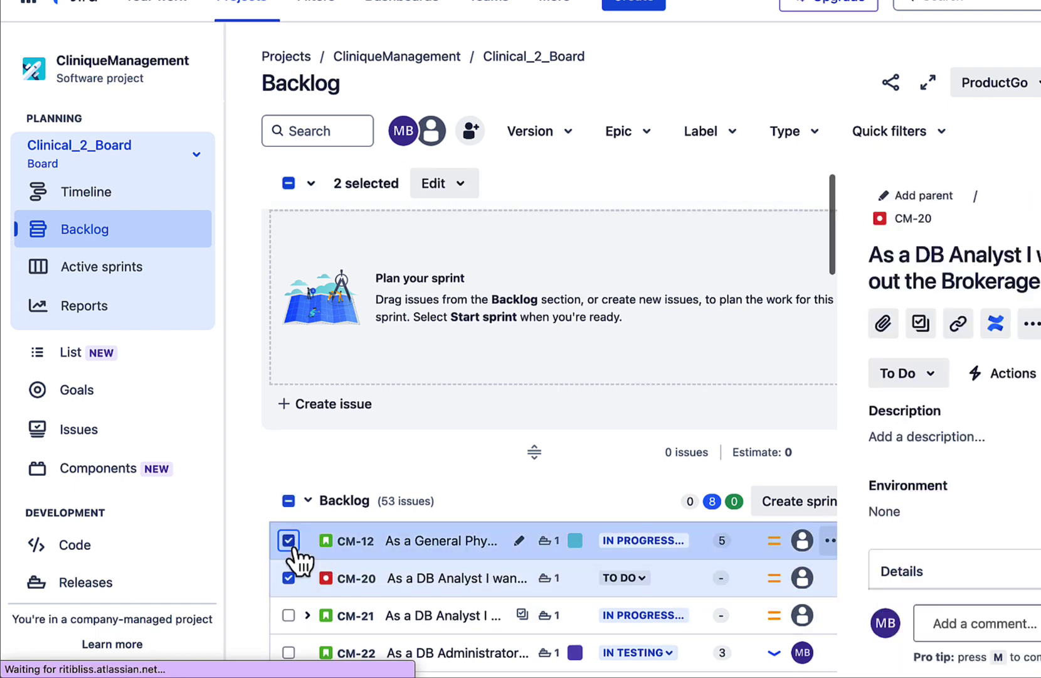
click(288, 615)
click(289, 653)
drag(379, 656, 442, 495)
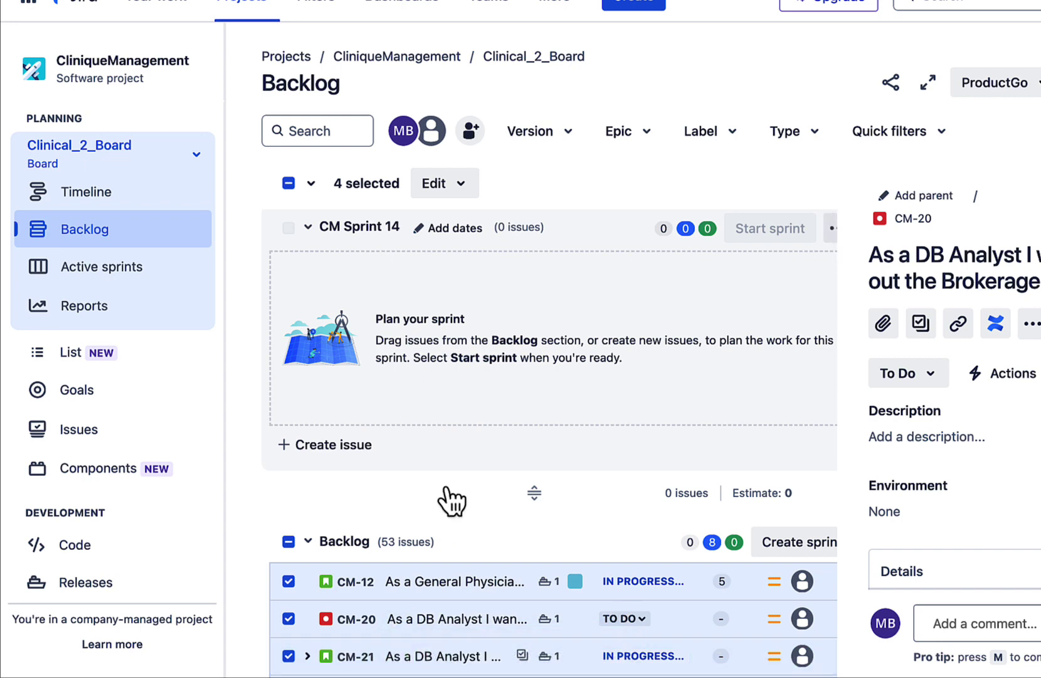
drag(442, 629, 332, 261)
- Start CM Sprint 14 with the sprint goal "test board Sprint", keeping the preset duration and dates
click(791, 237)
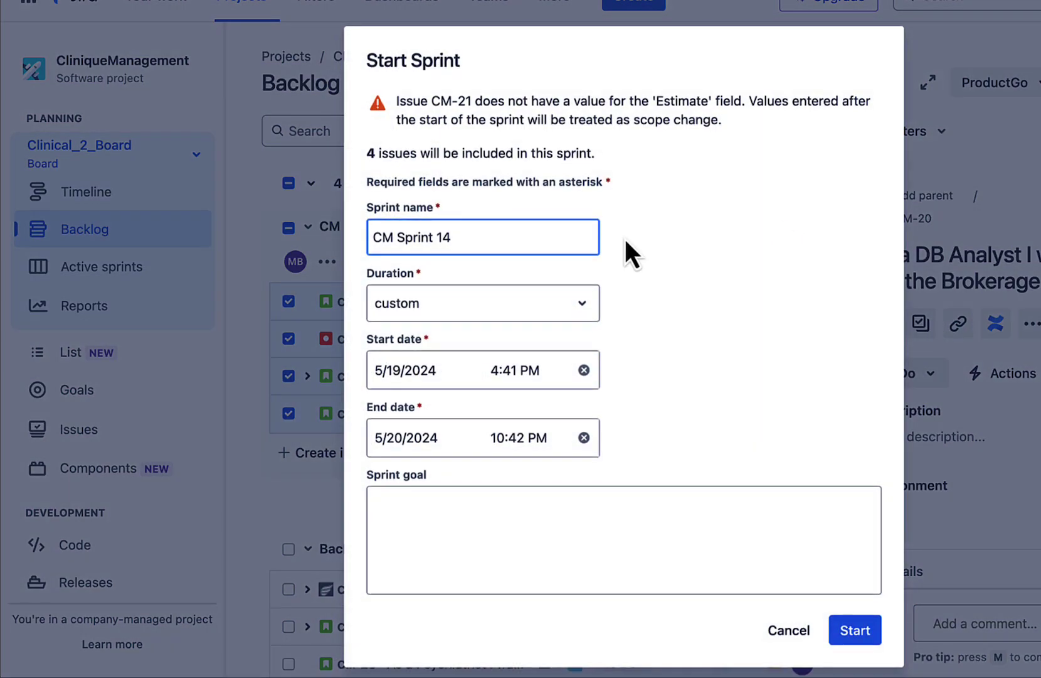
click(677, 563)
text(test)
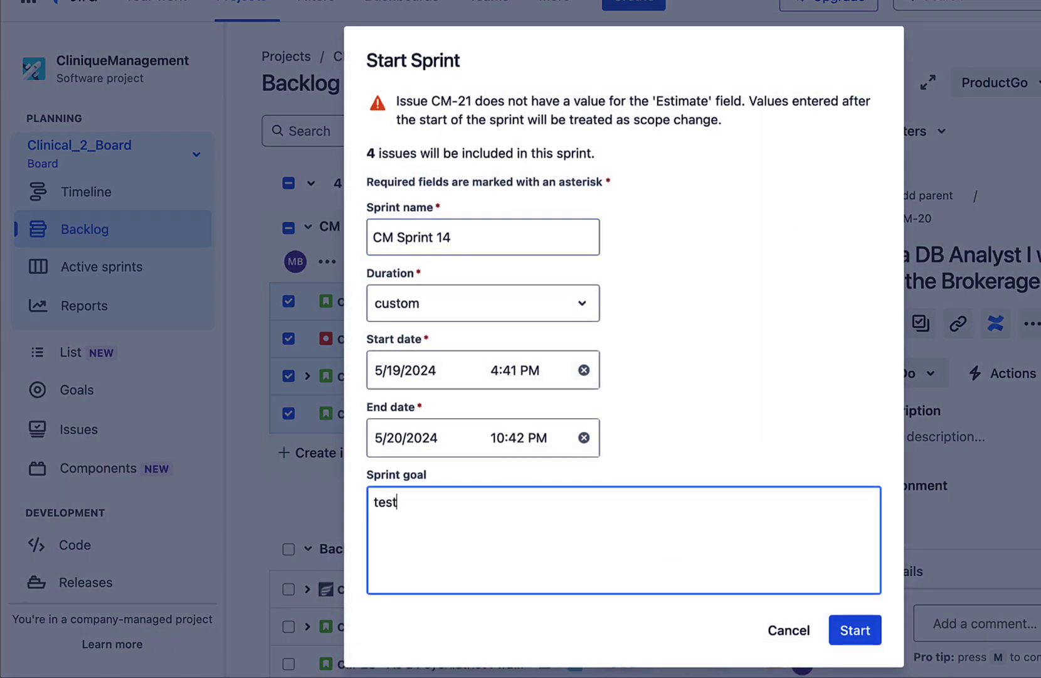
text( board Sprint)
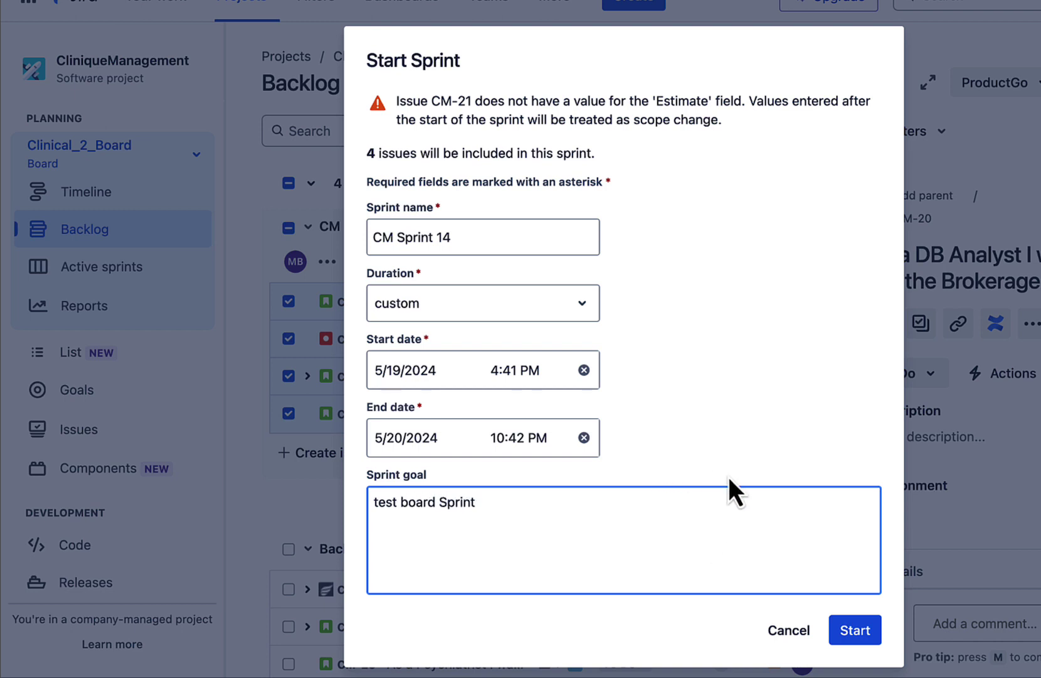
click(854, 637)
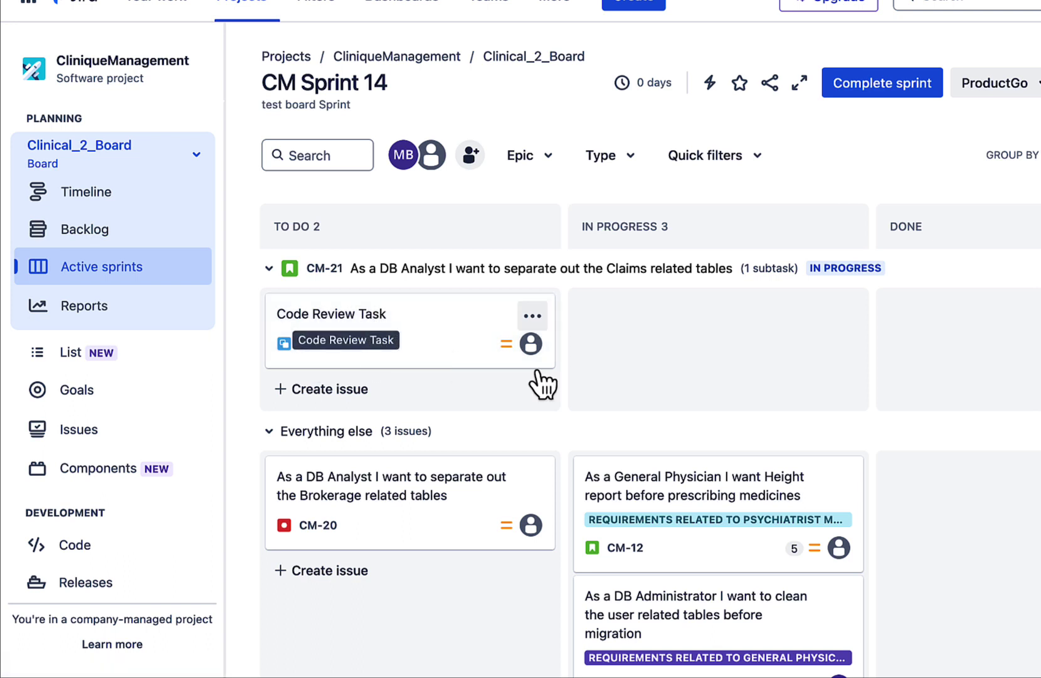
- Look over the CM Sprint 14 board, filter it by the epic Requirements related to General Physician Module, and remove that filter
scroll(650, 464, down, 2)
scroll(650, 464, up, 2)
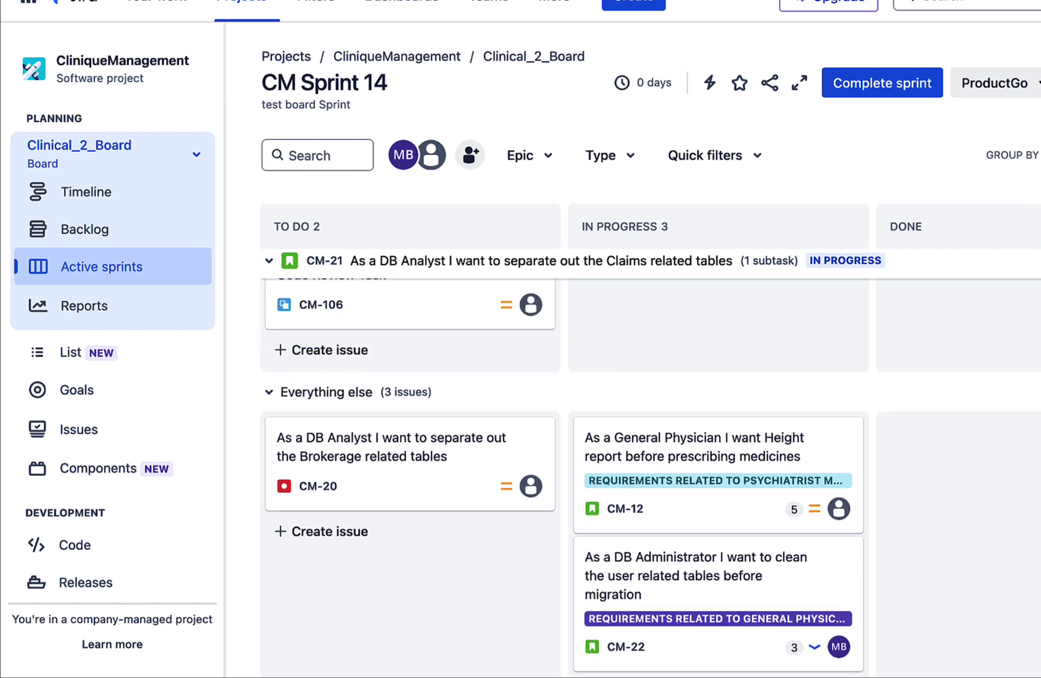
scroll(651, 464, down, 2)
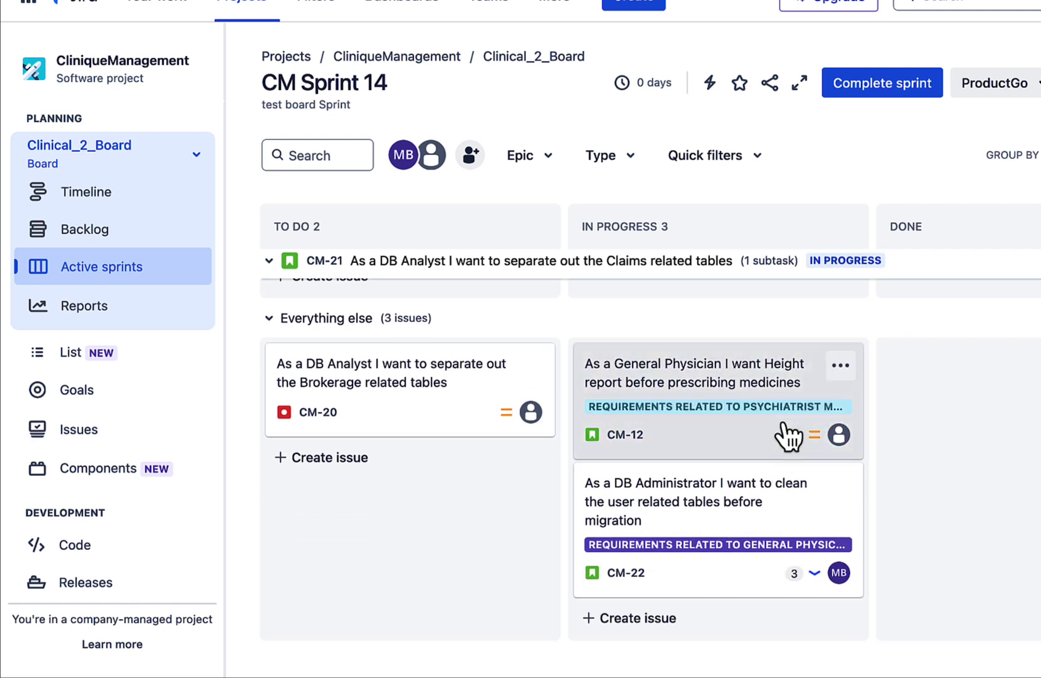
scroll(832, 430, up, 2)
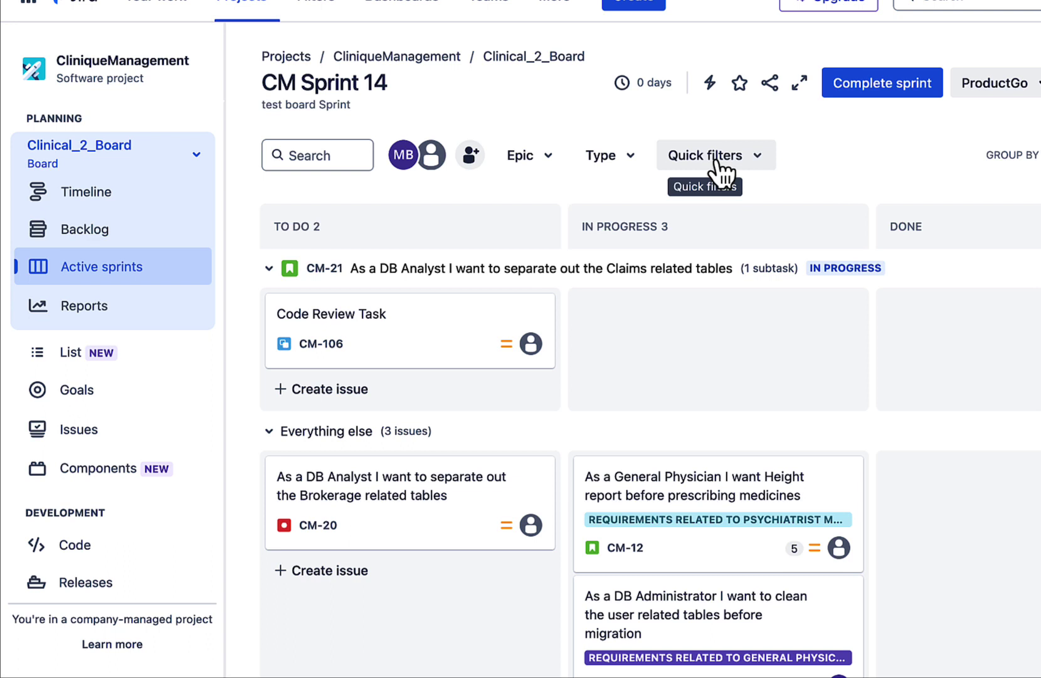
click(526, 159)
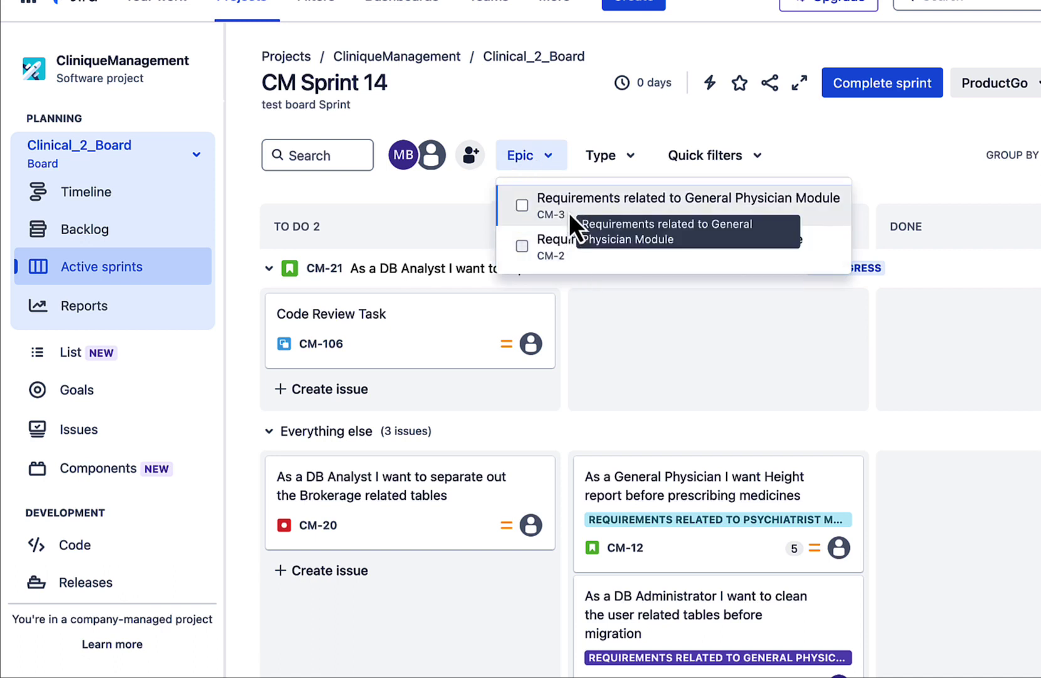
click(525, 210)
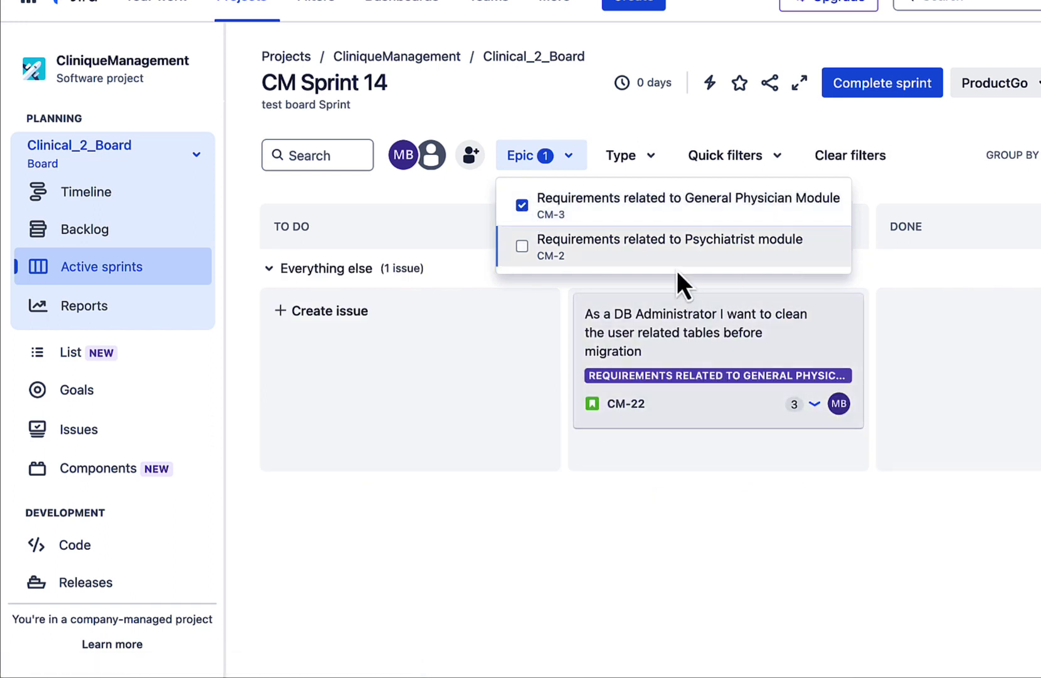
click(863, 207)
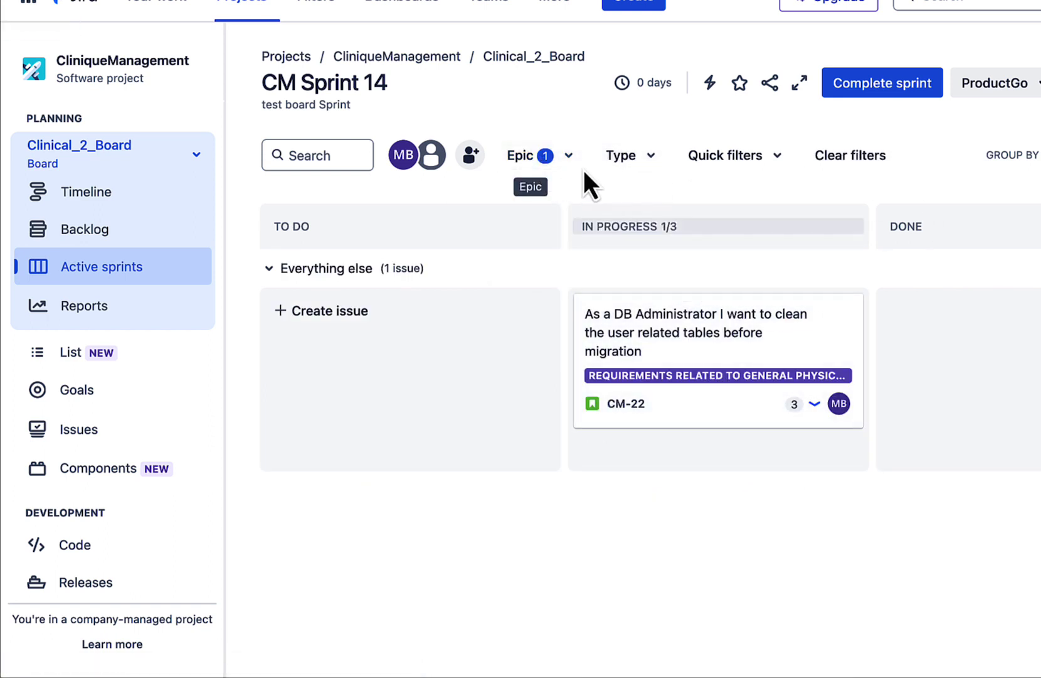
click(569, 158)
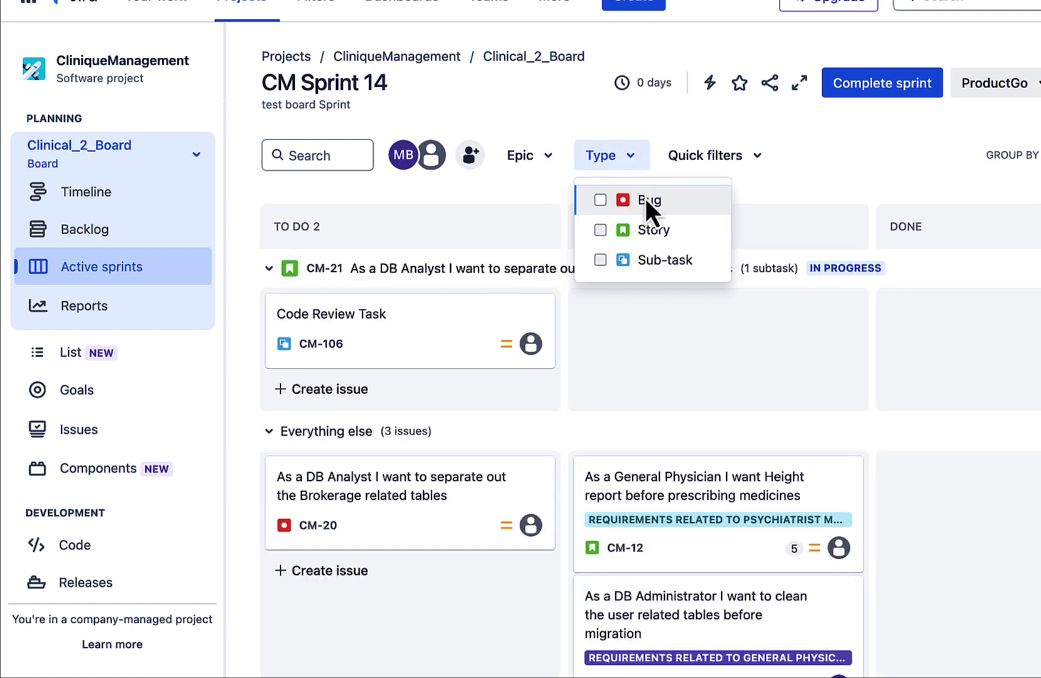
- Filter the sprint board to show only Story issues and remove that type filter
click(653, 233)
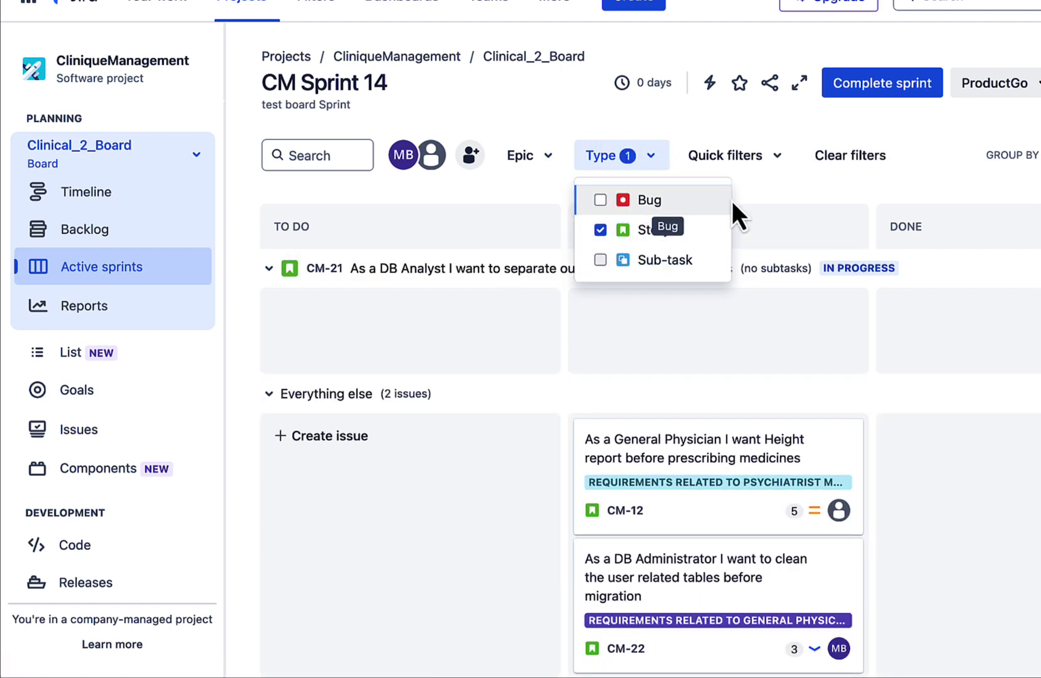
click(778, 190)
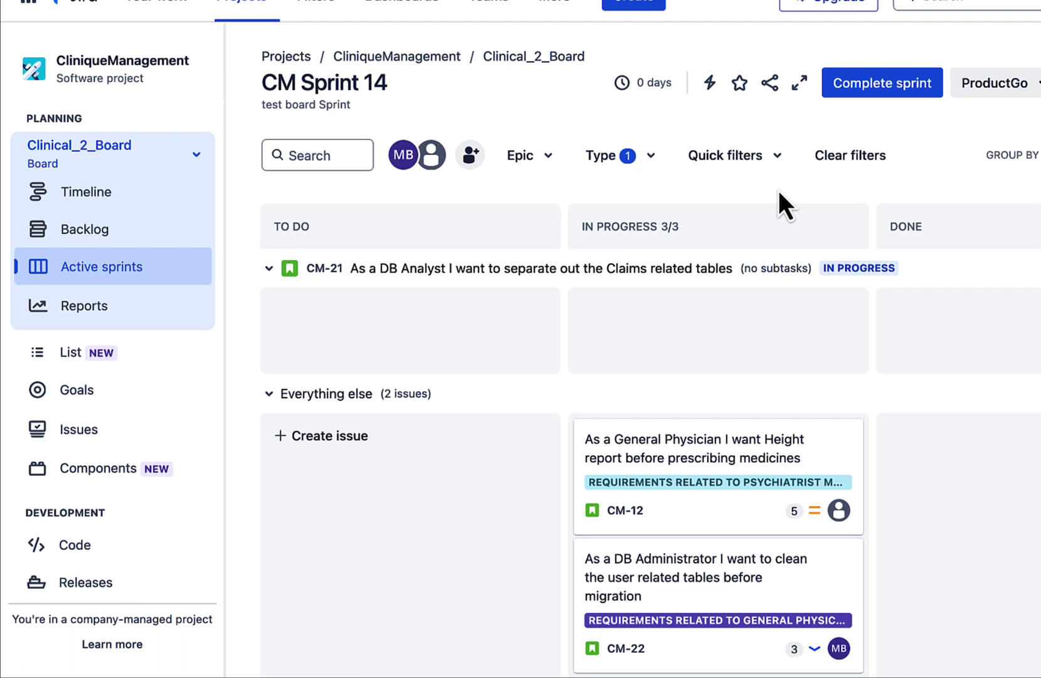
click(653, 160)
click(602, 232)
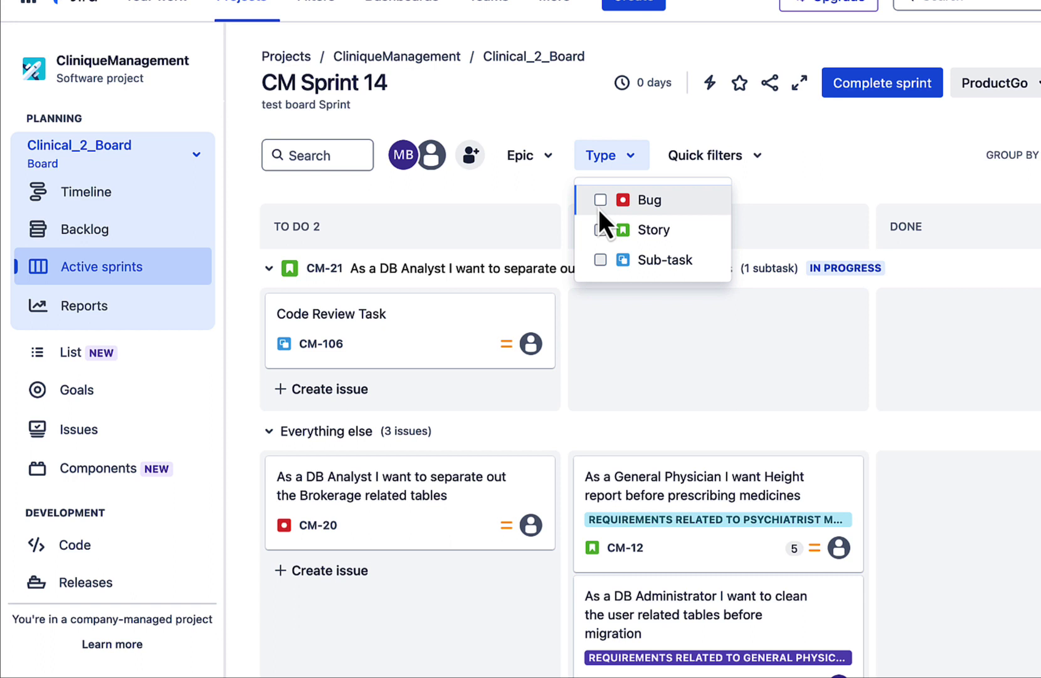
- Filter the sprint board to show only Bug issues and clear the filter
click(600, 200)
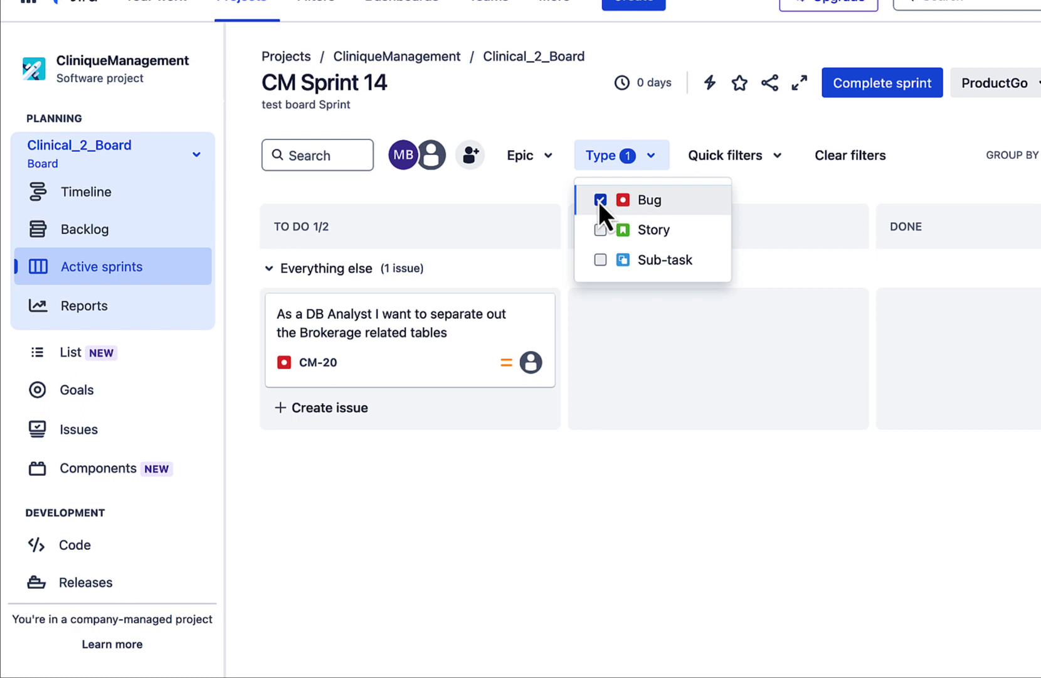
click(531, 198)
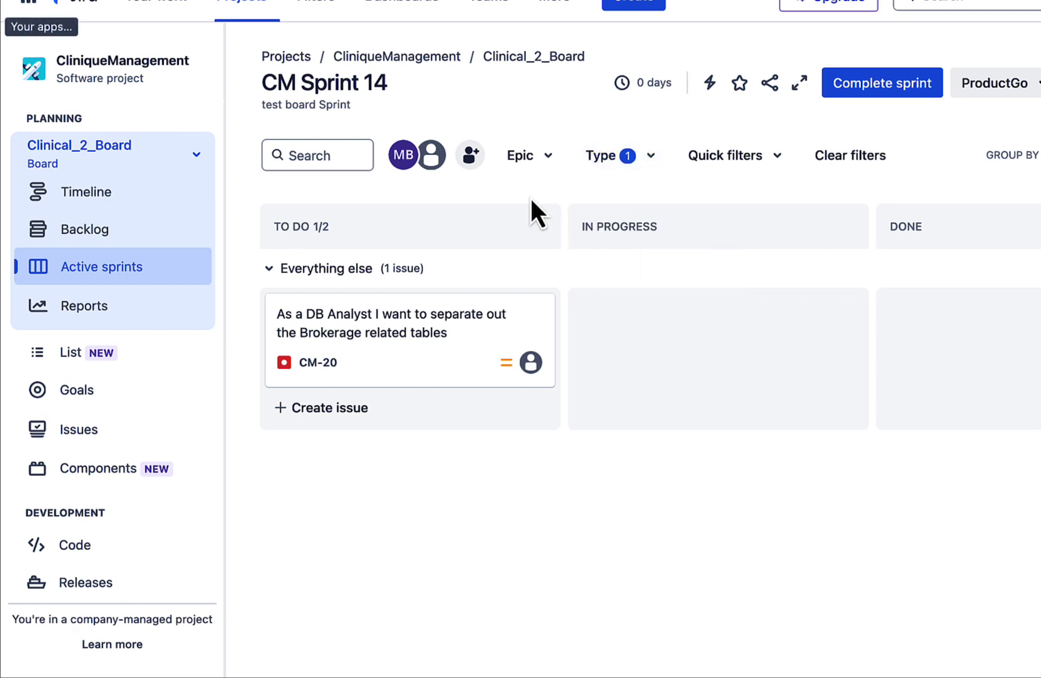
click(653, 154)
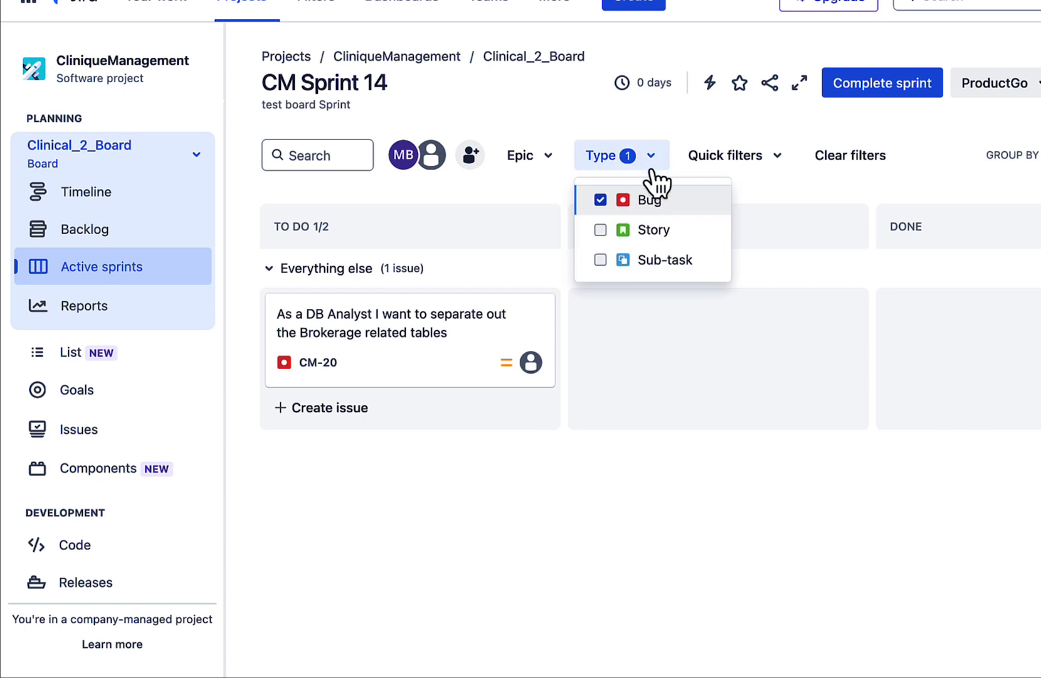
click(827, 158)
click(763, 164)
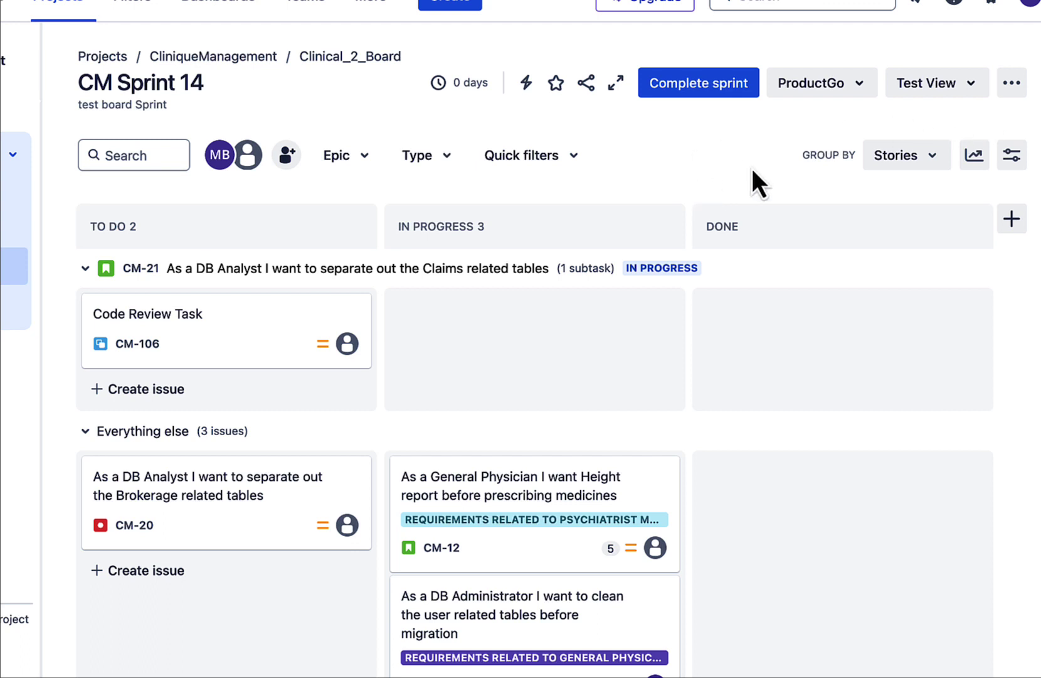
- Add a column named Testing in the board configuration, keeping the In Progress category
click(1018, 86)
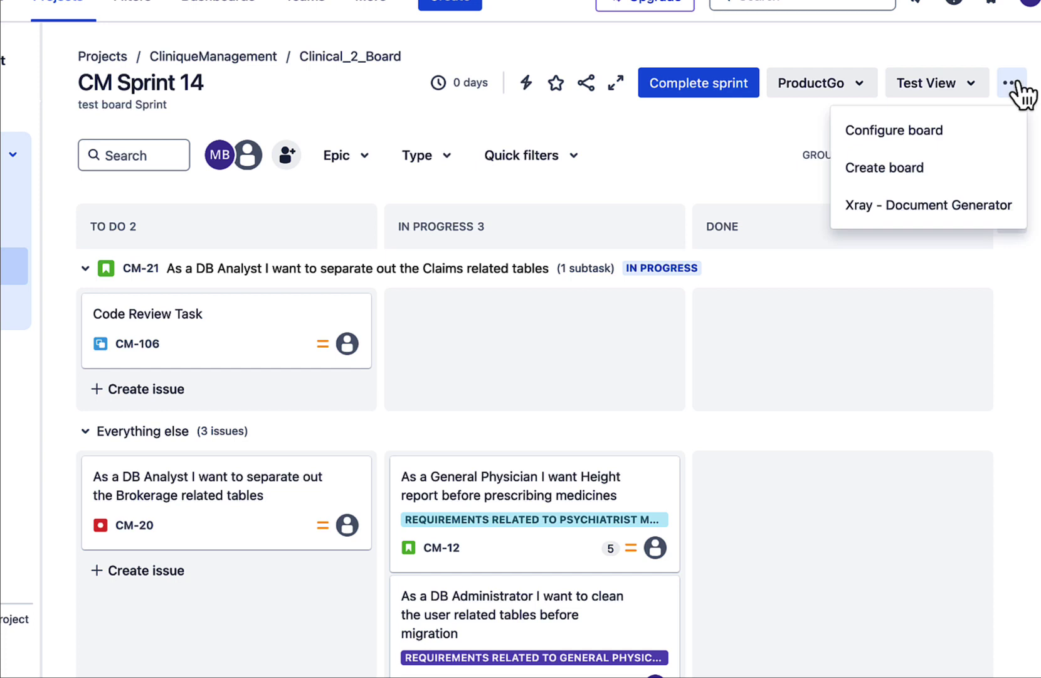
click(941, 130)
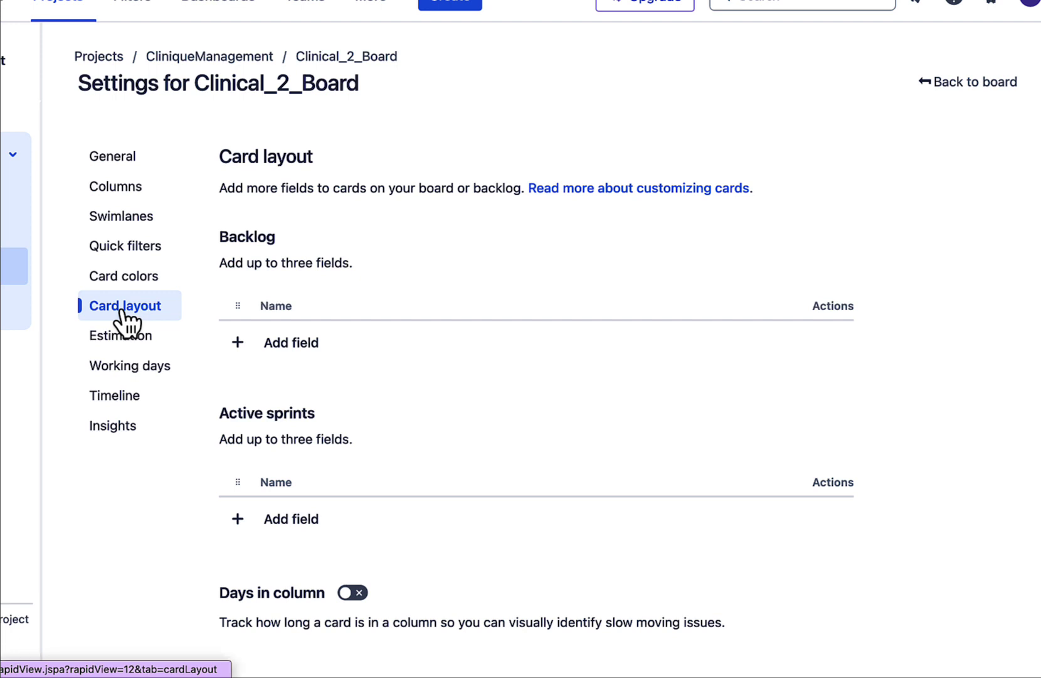
click(134, 190)
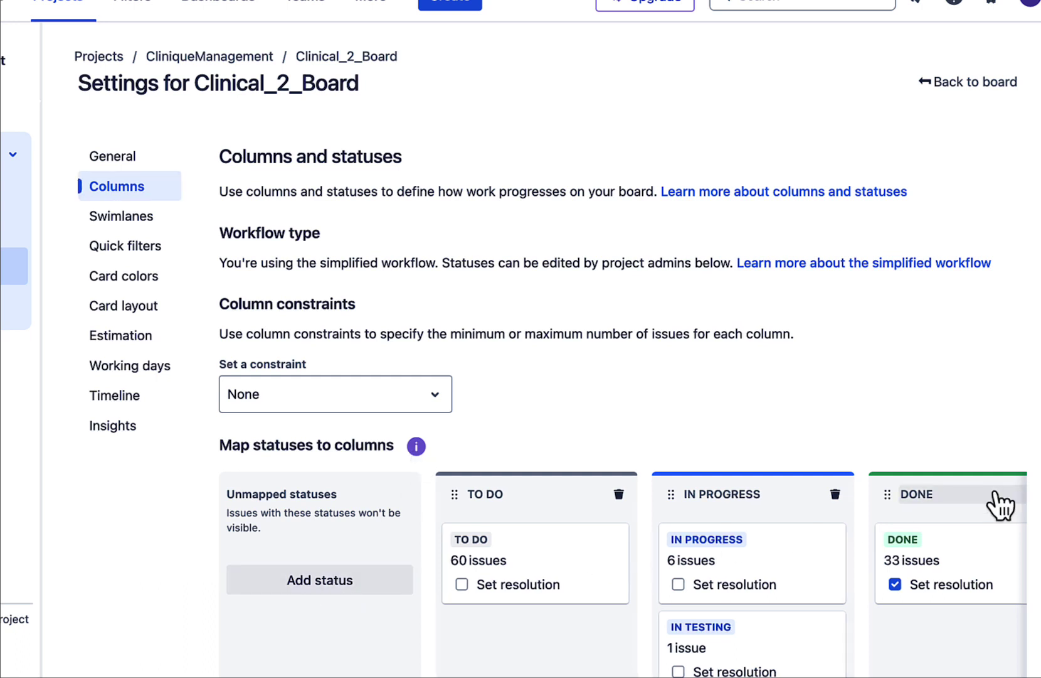
scroll(1002, 502, right, 3)
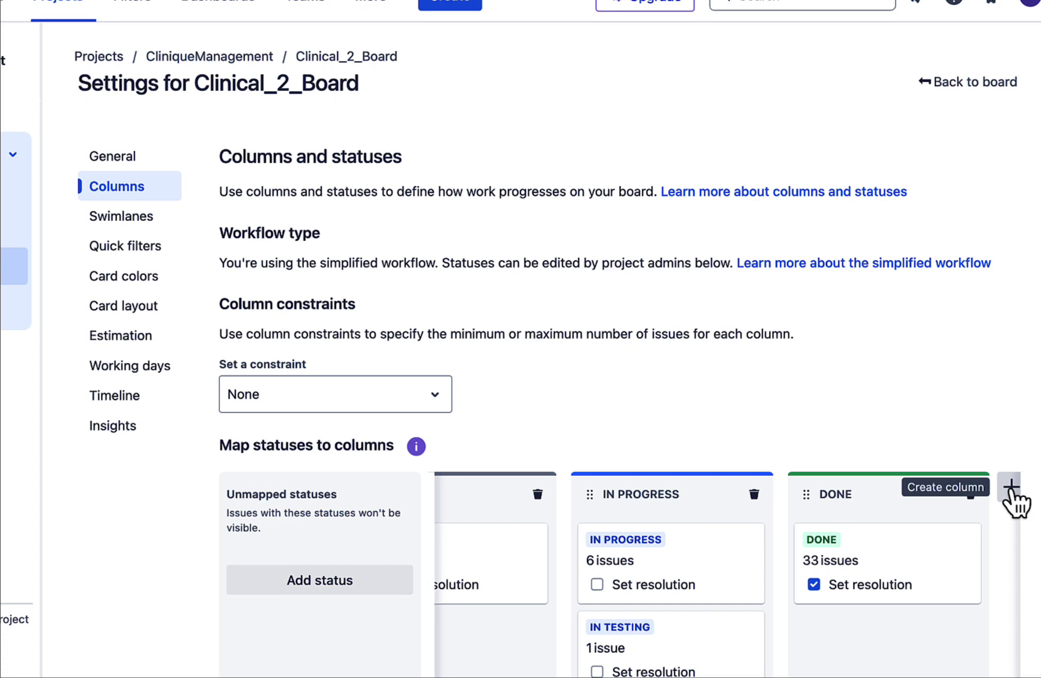
click(1011, 488)
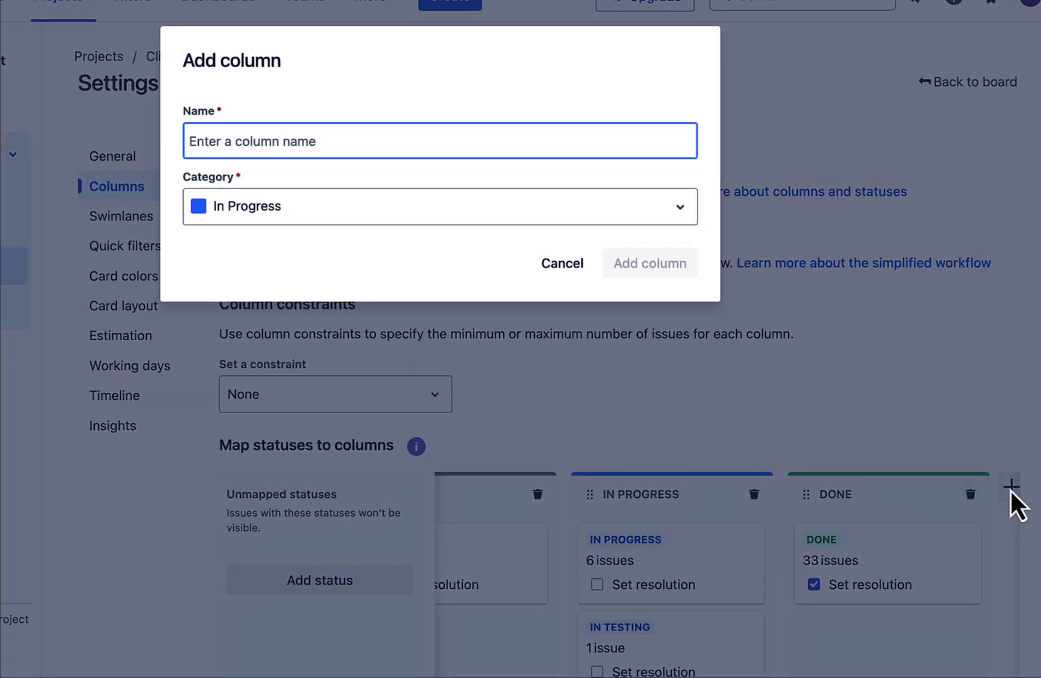
text(Testin)
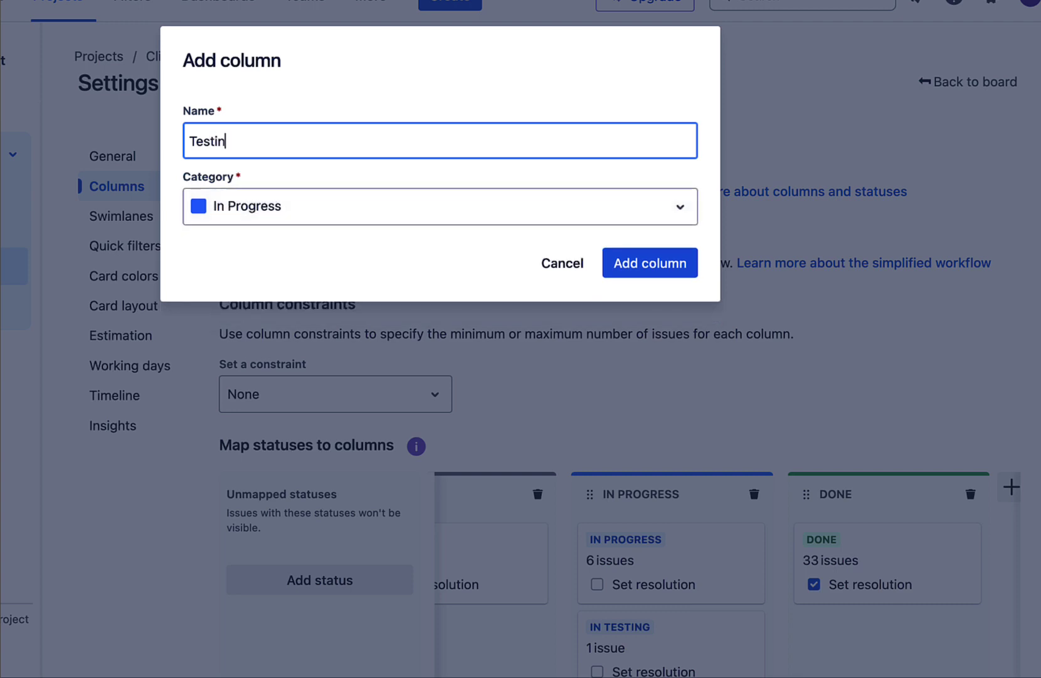
text(g)
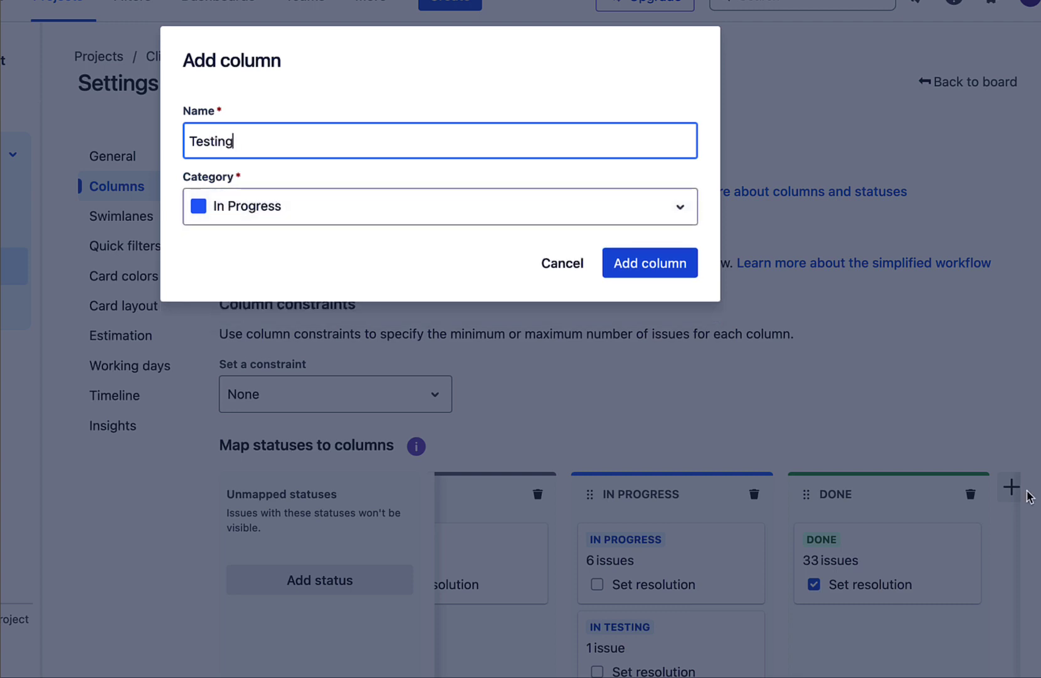
click(659, 267)
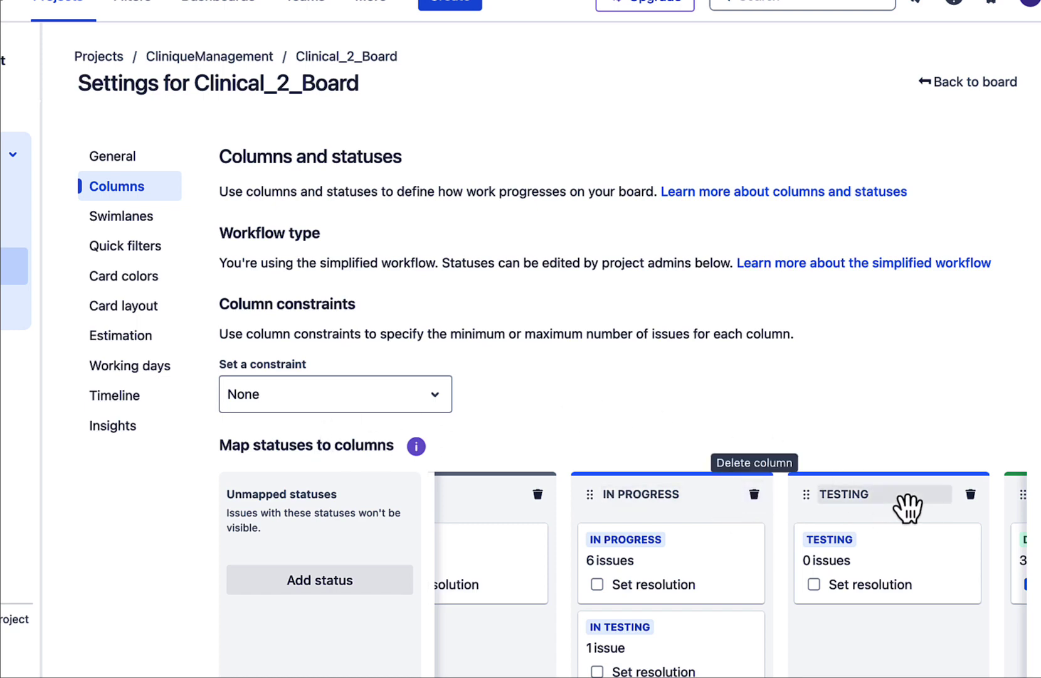
- Add the status TC - Awaiting Review and map it to the Testing column
drag(703, 493, 678, 76)
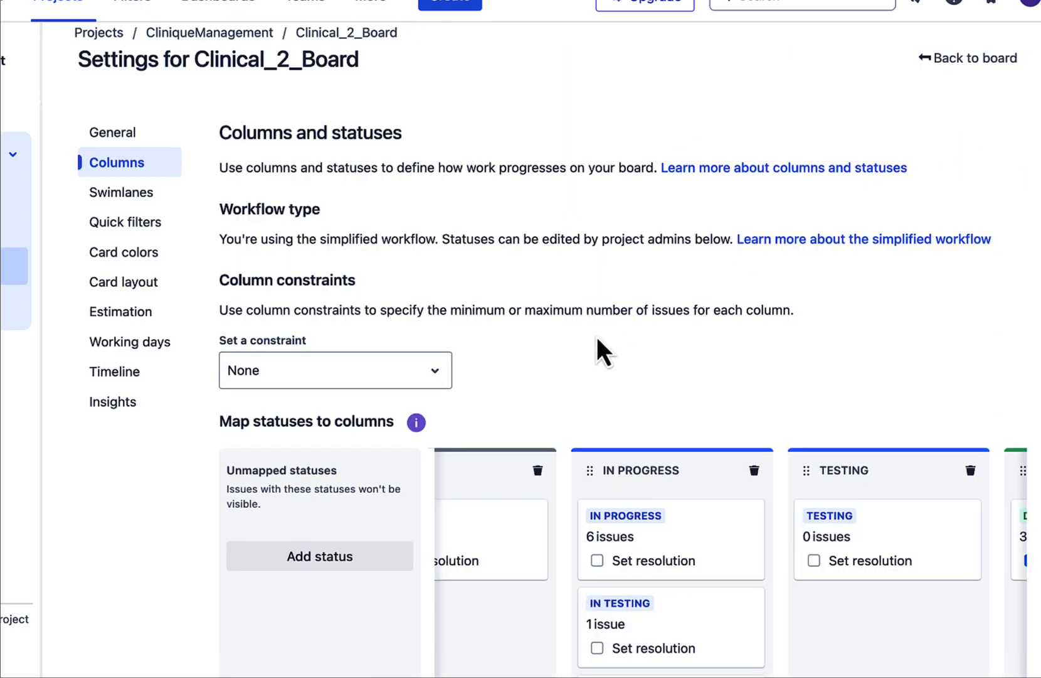
click(353, 563)
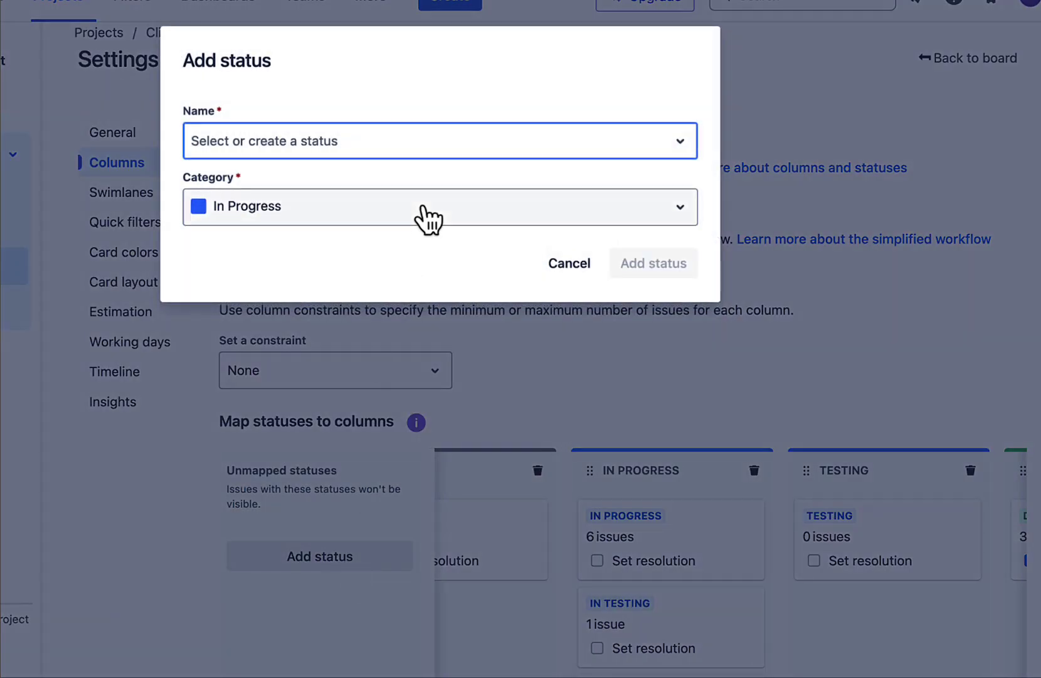
click(437, 151)
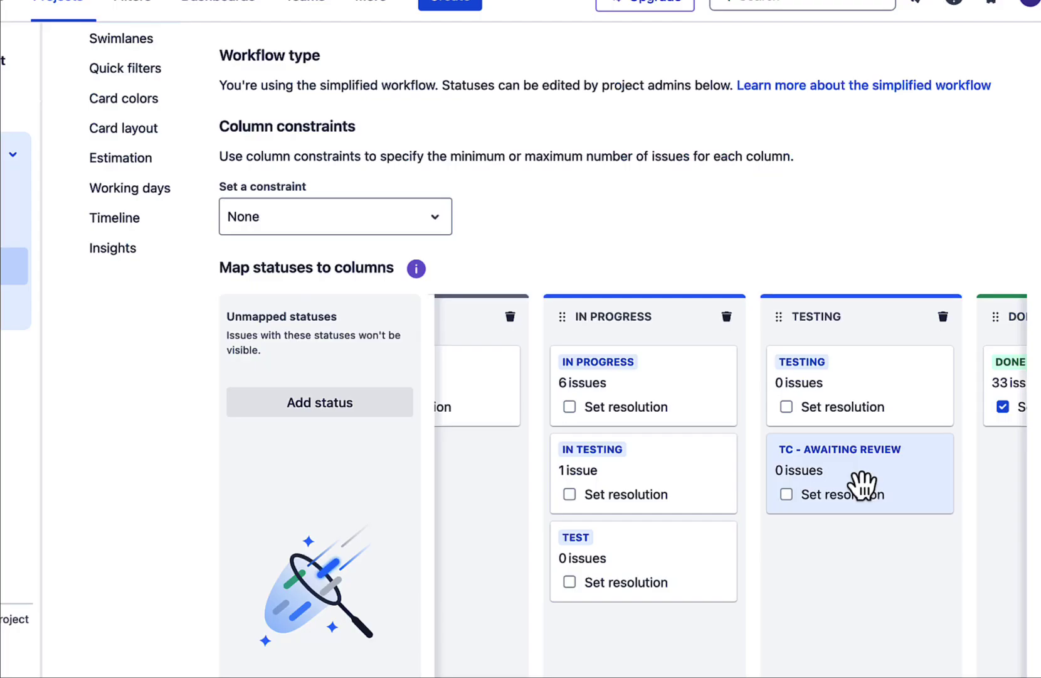
scroll(863, 485, up, 1)
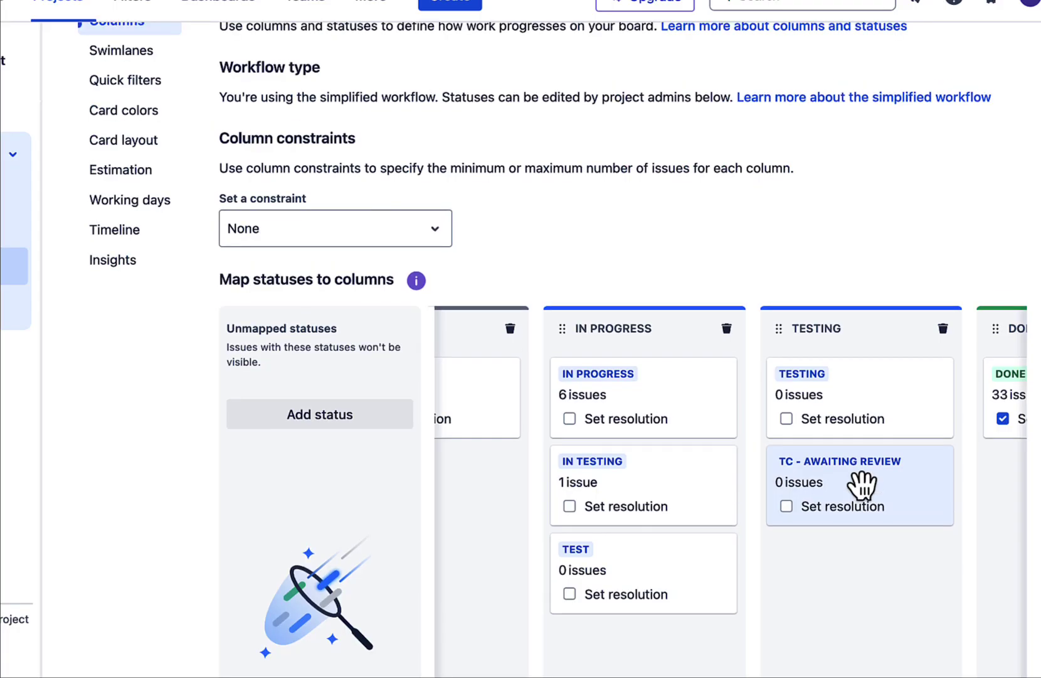
scroll(863, 486, up, 3)
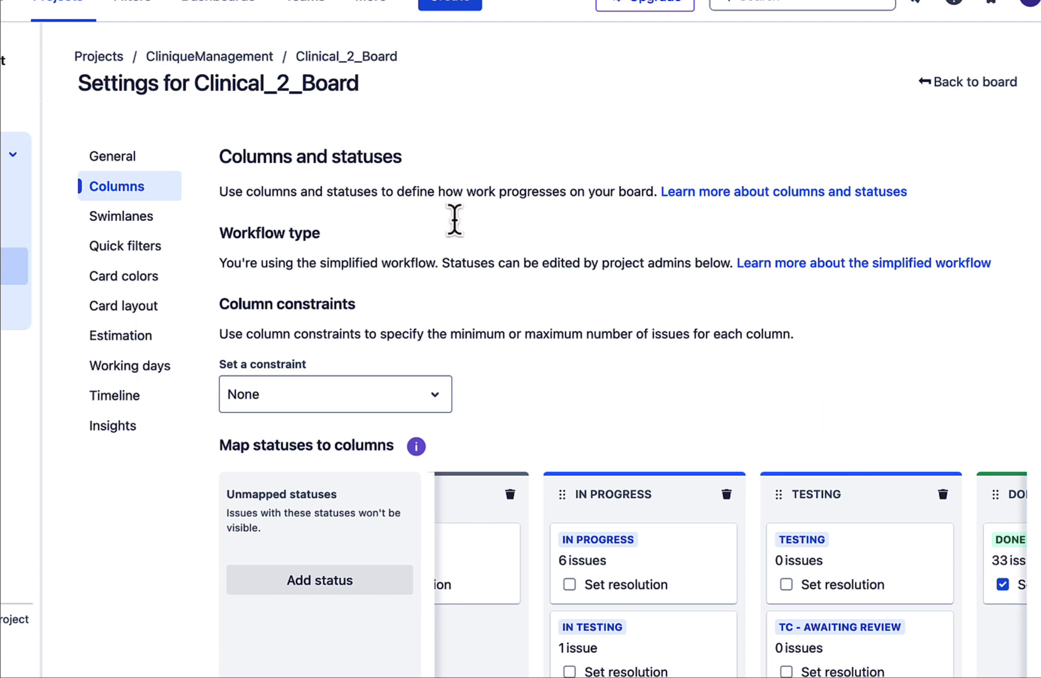
- Set the board's swimlane method to Epics and dismiss the notification
click(133, 223)
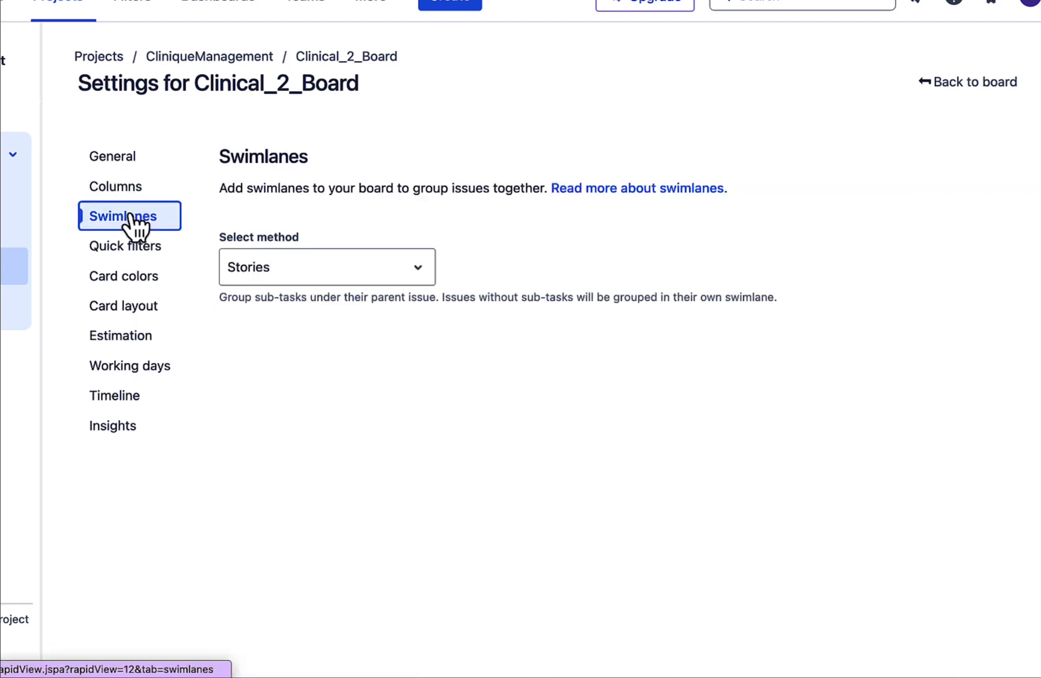
click(310, 276)
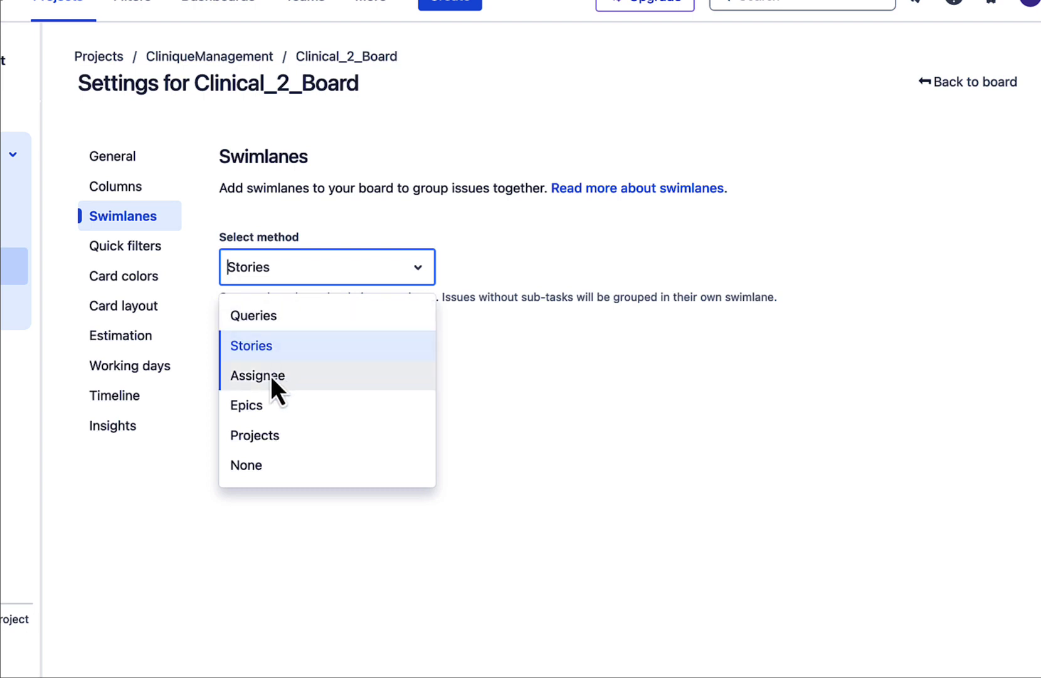
click(268, 411)
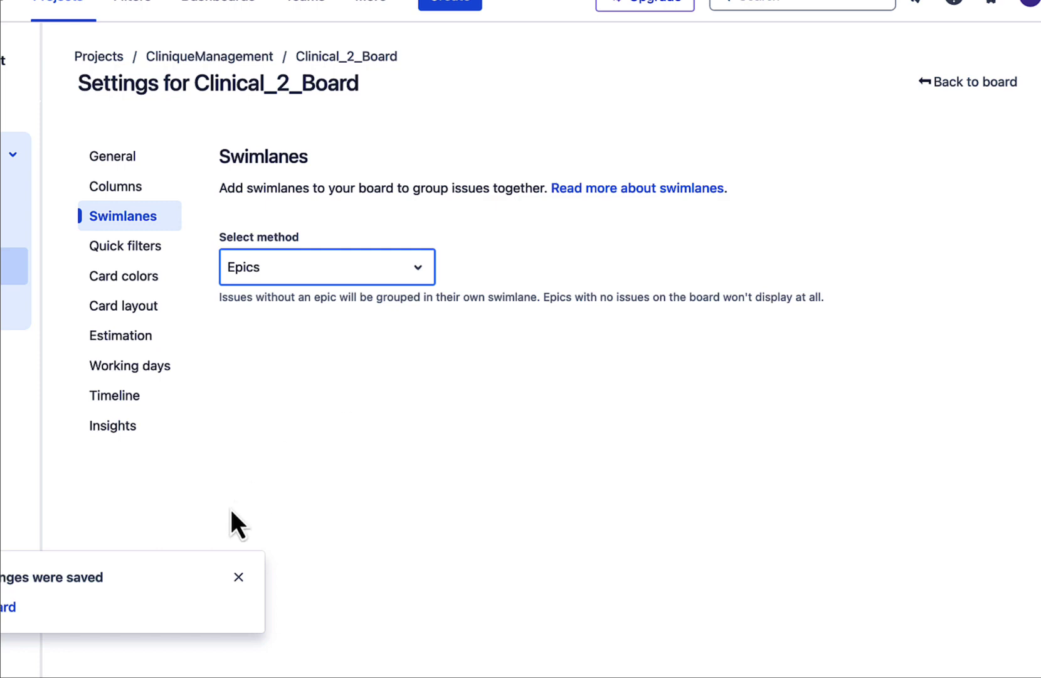
click(239, 577)
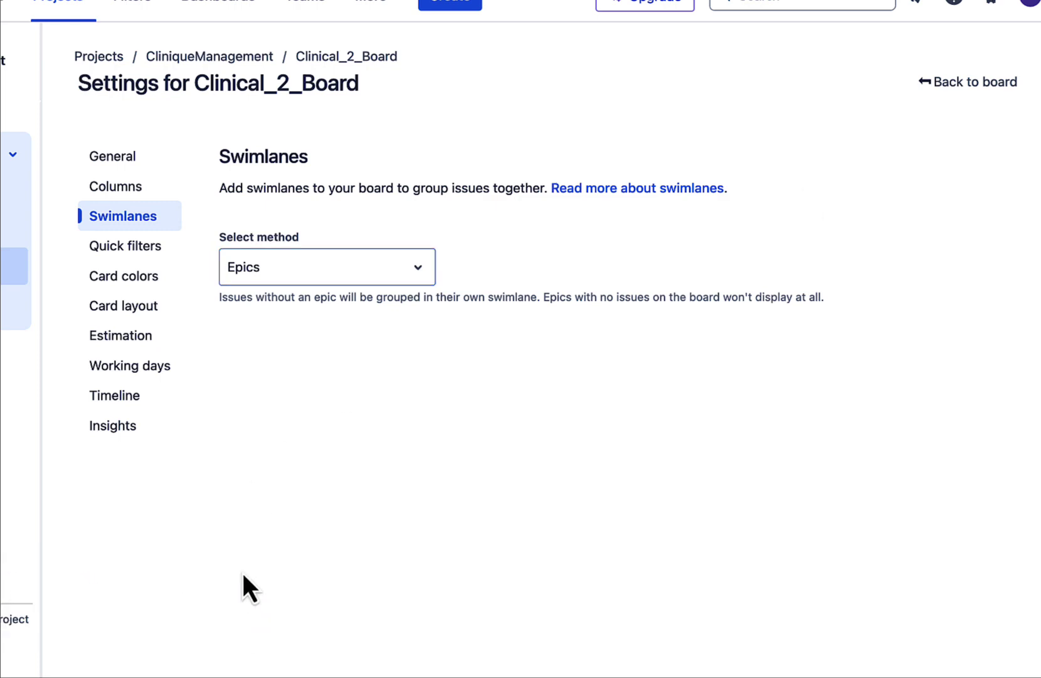
- Return to the sprint board and examine the Testing column and the issues grouped into epic swimlanes
click(979, 87)
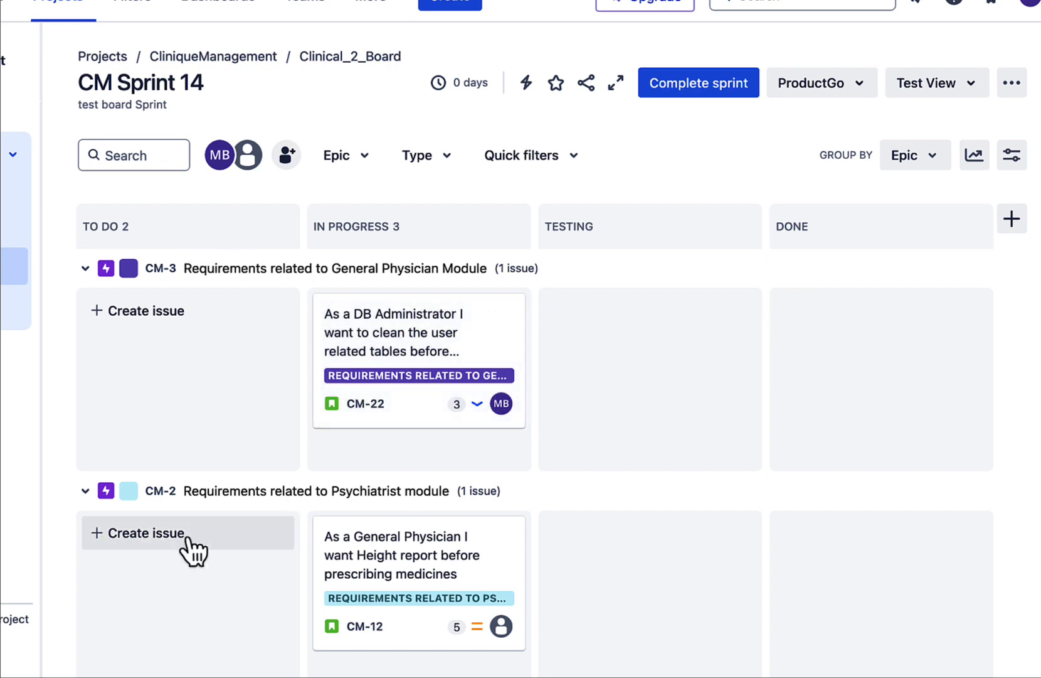
scroll(576, 489, down, 5)
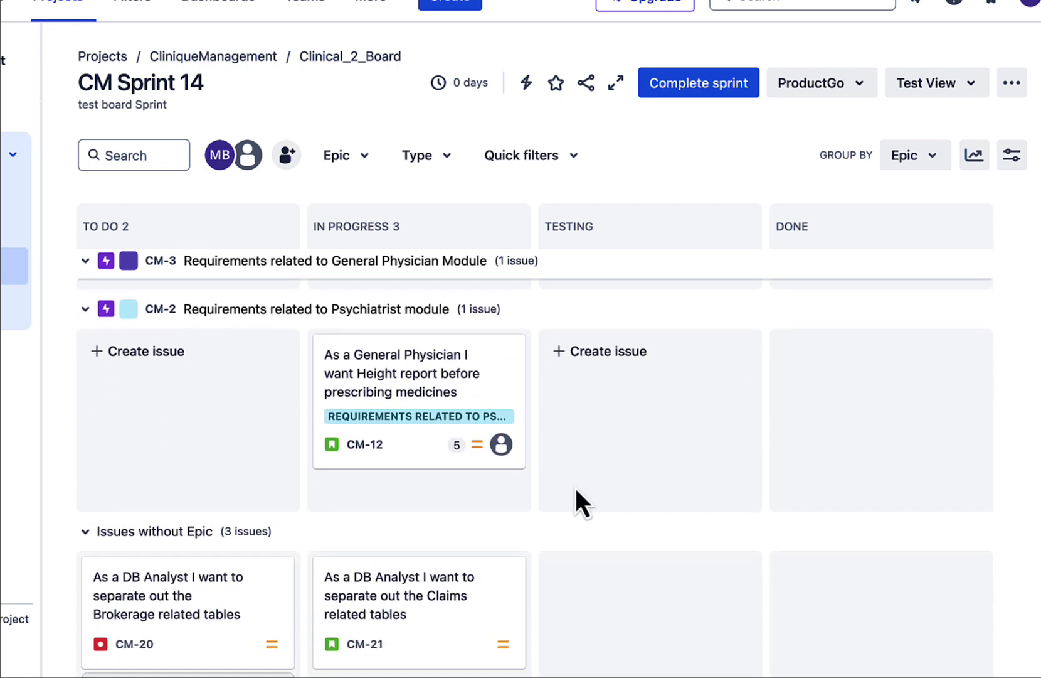
scroll(572, 439, up, 6)
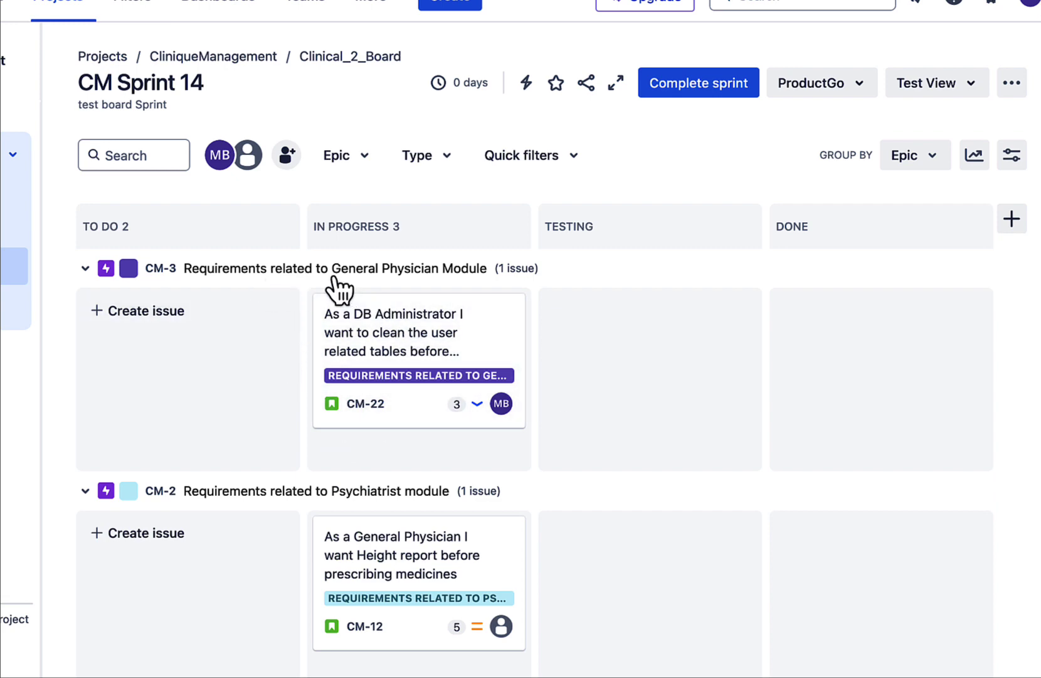
click(386, 270)
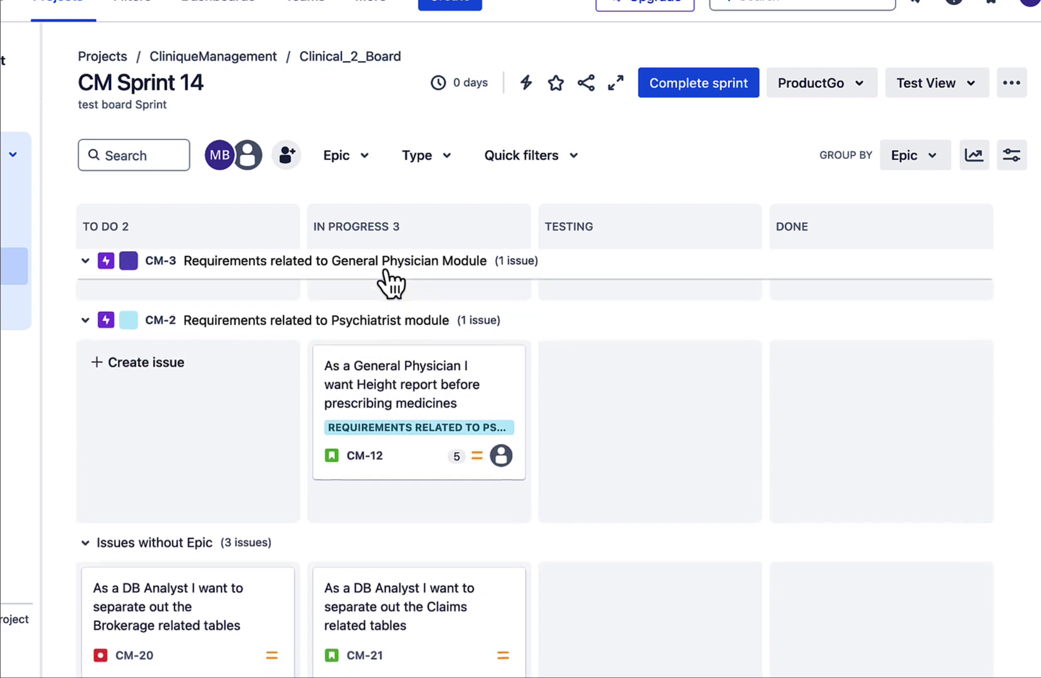
- Open the quick filter settings in the configuration of Clinical_2_Board
click(188, 333)
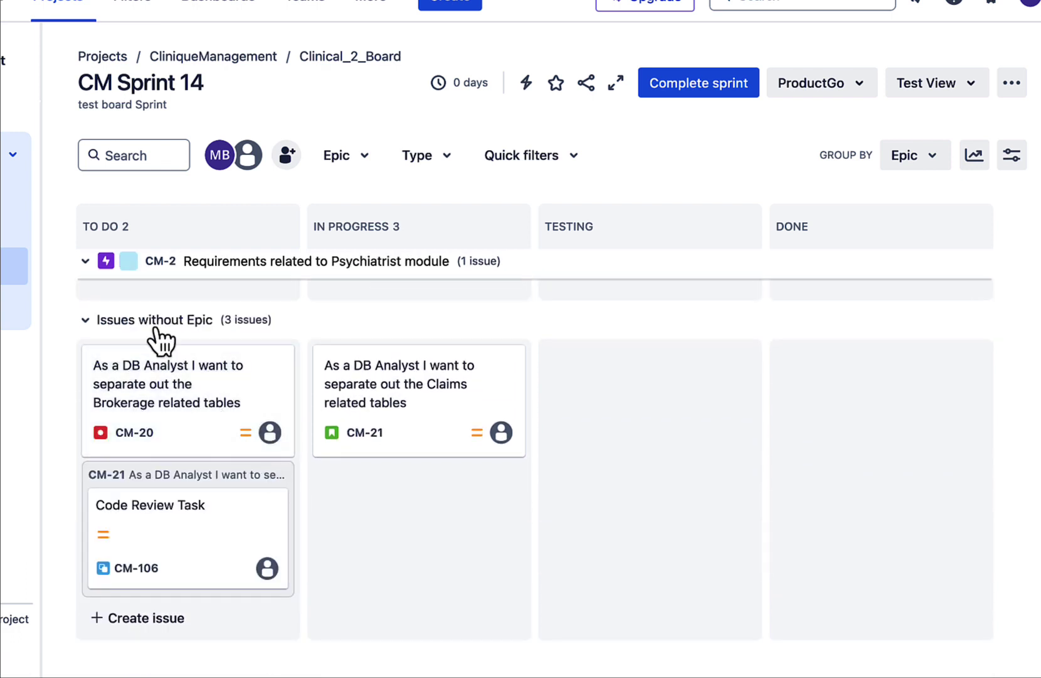
scroll(266, 492, up, 5)
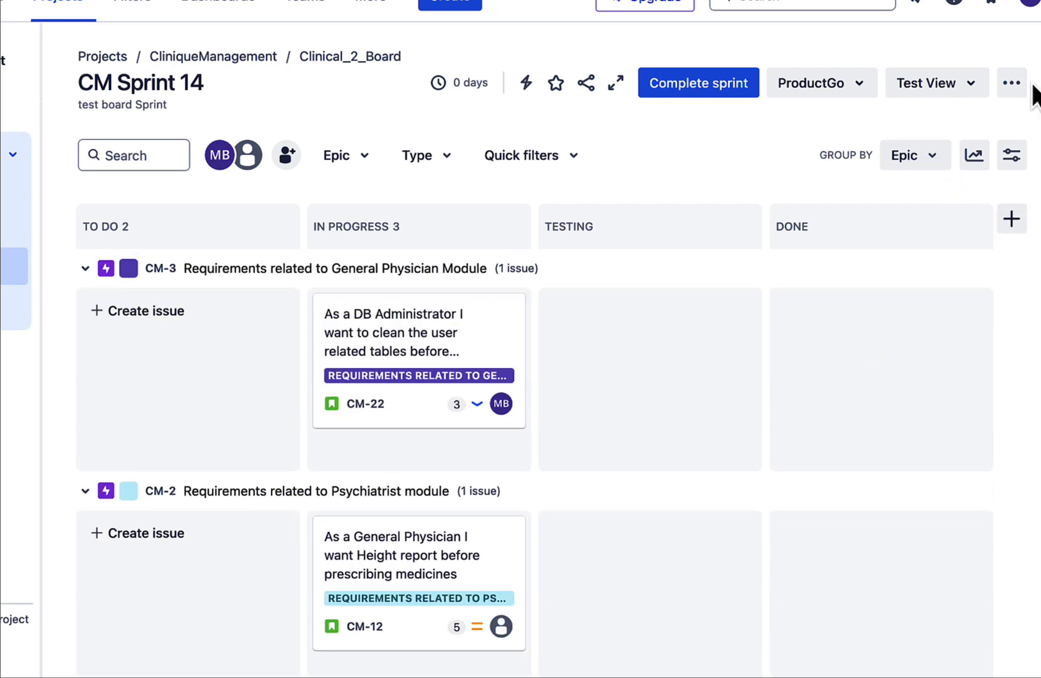
click(1012, 83)
click(935, 133)
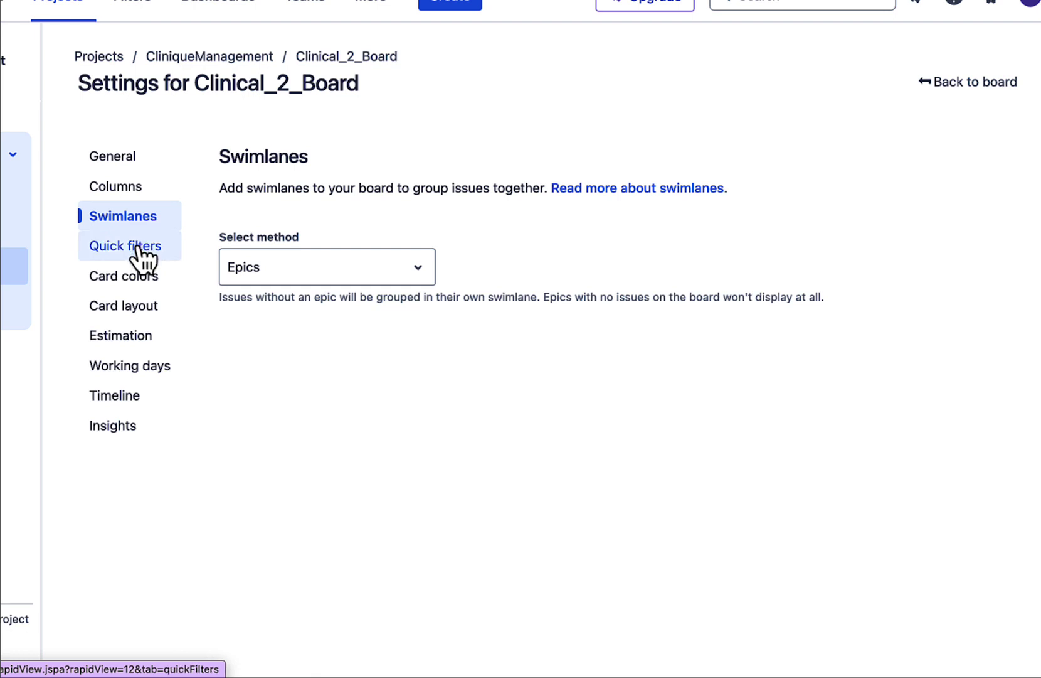
click(140, 250)
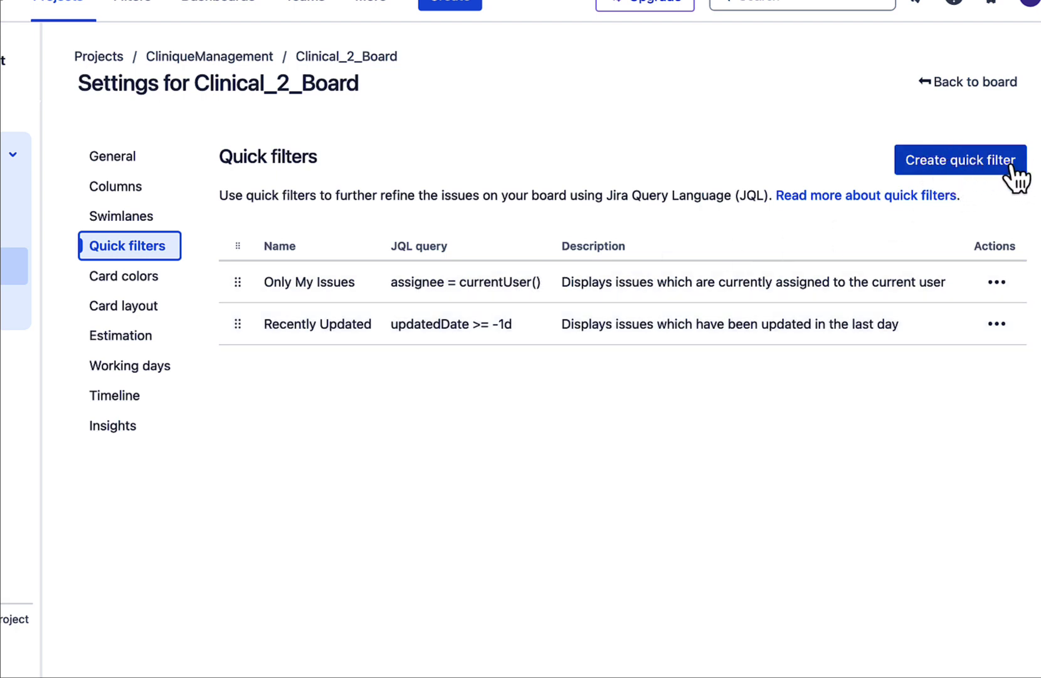
- Start a new quick filter and name it ManagementBliss_Filter
click(985, 167)
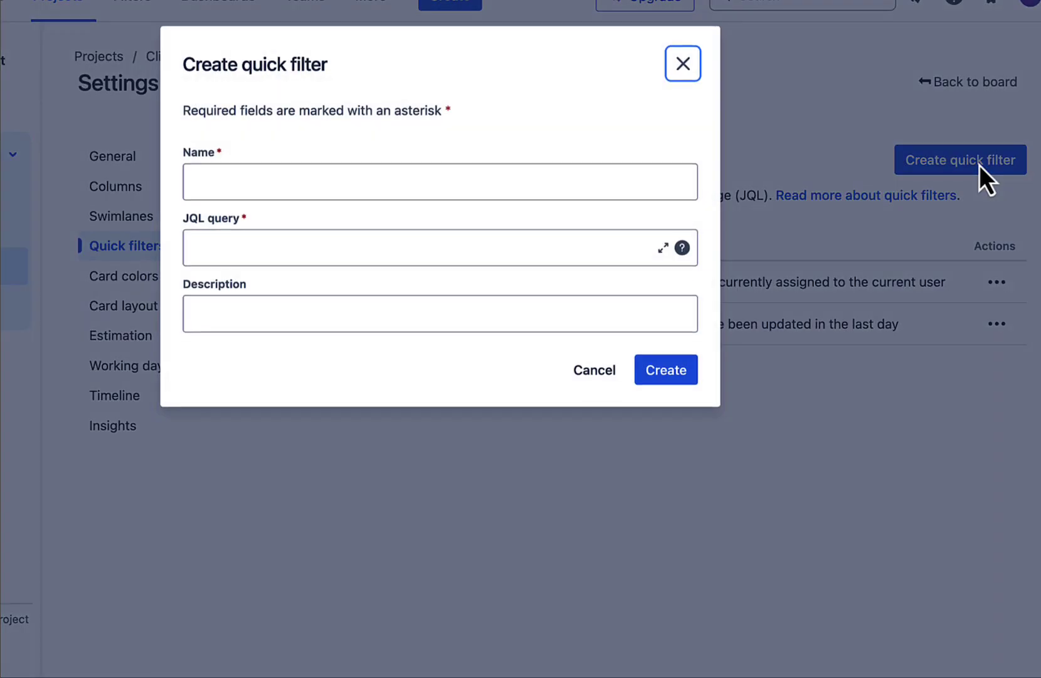
click(287, 178)
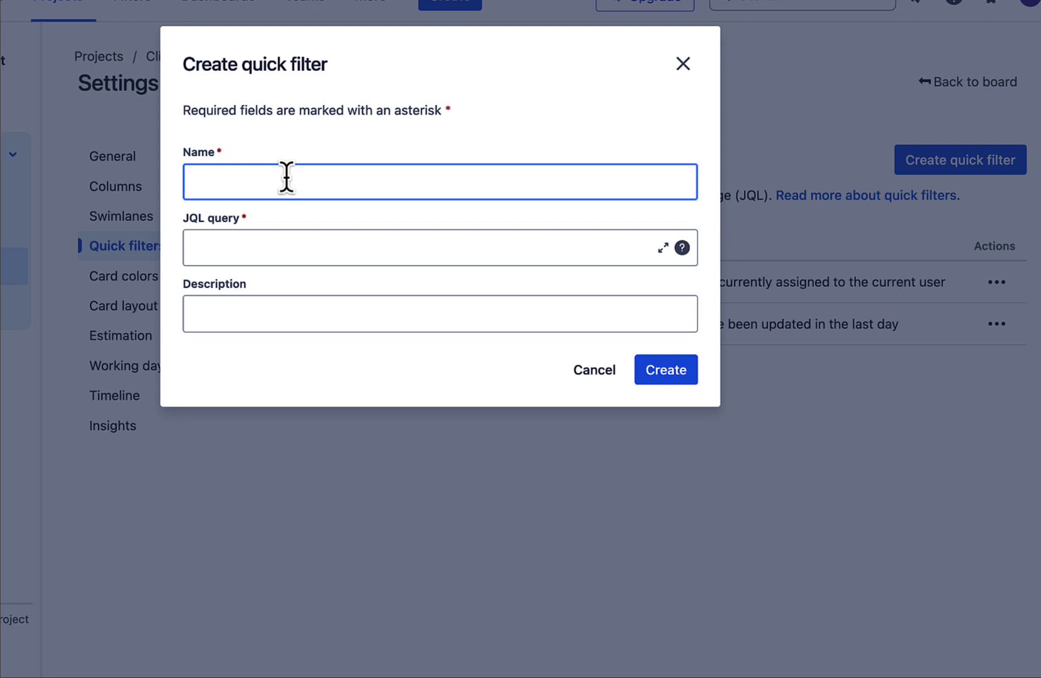
text(A)
key(BackSpace)
text(ManagementBliss_Filter)
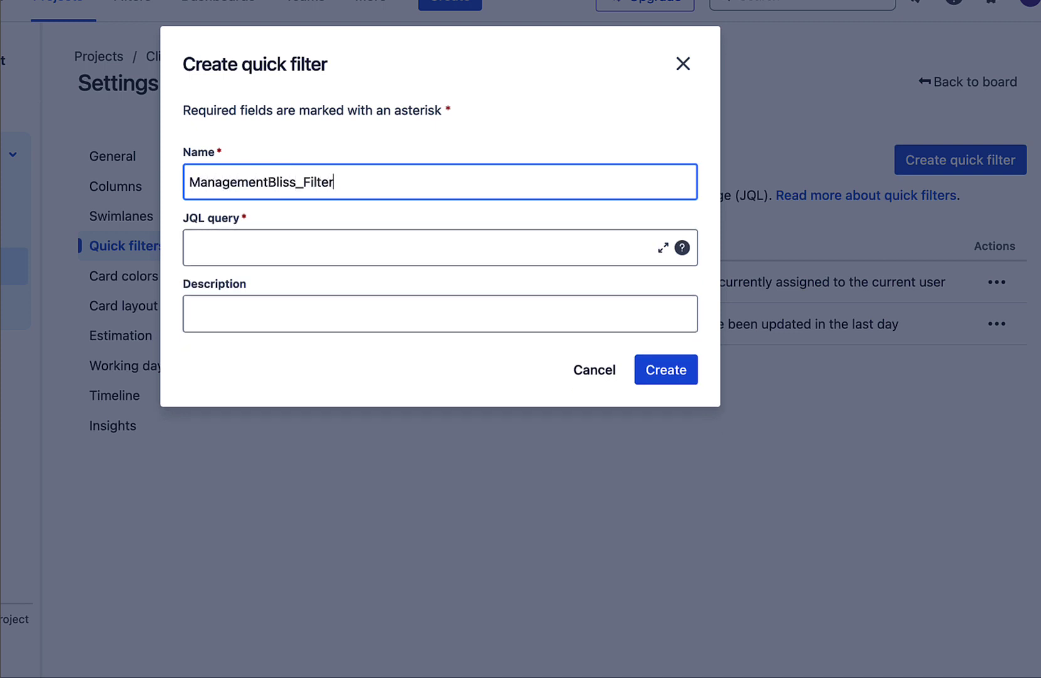
- Set the quick filter's JQL query to assignee = Management Bliss
click(237, 237)
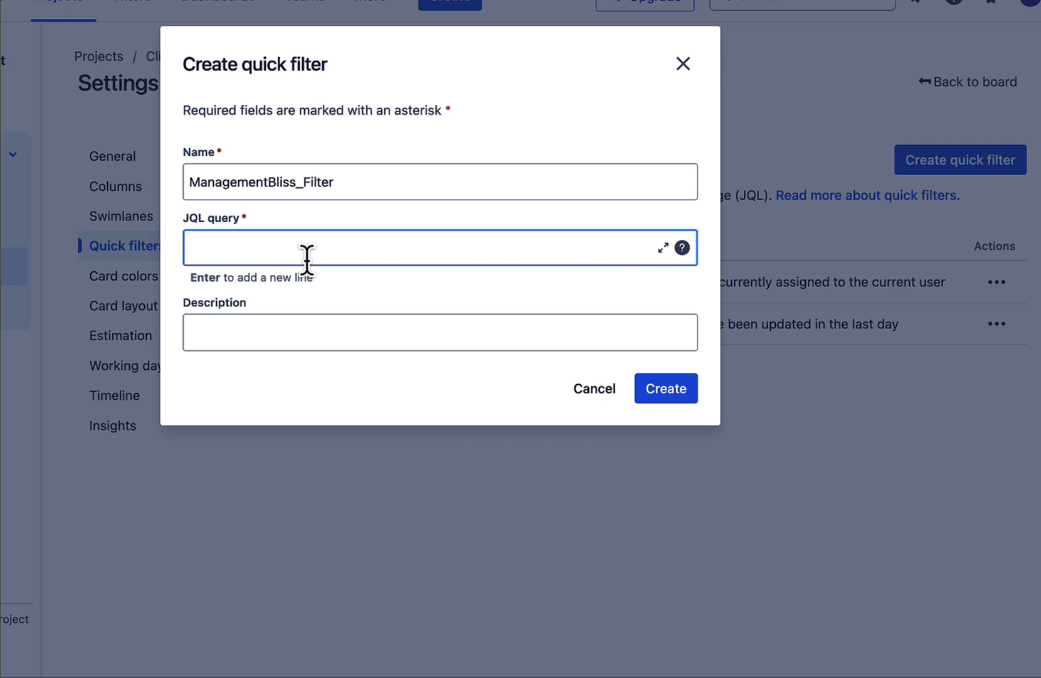
text(As)
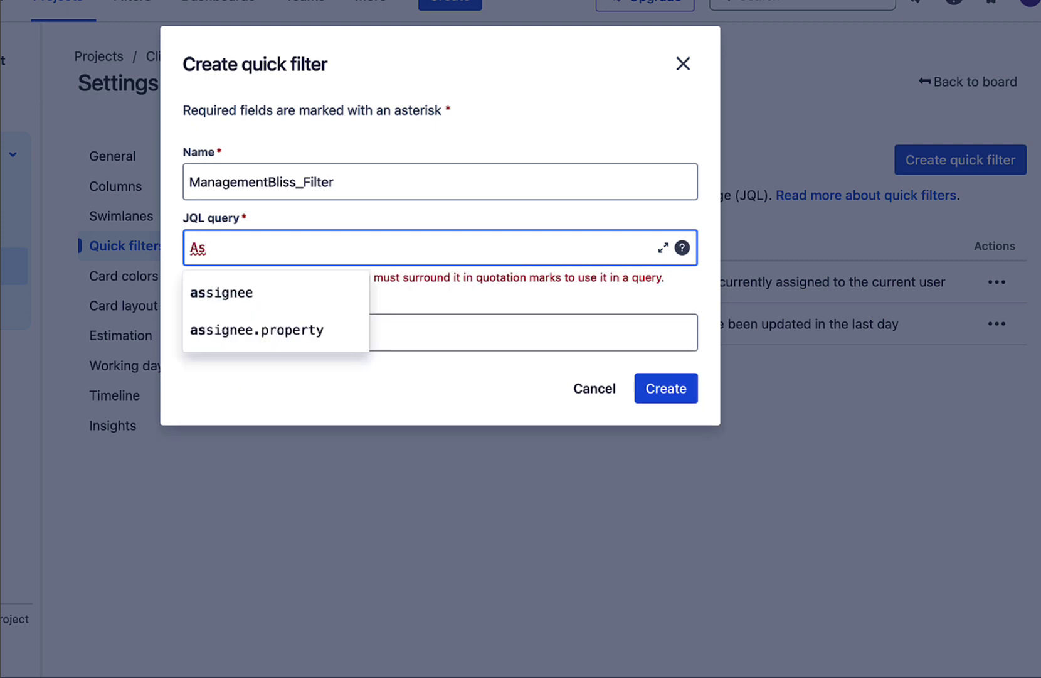
click(254, 293)
text(= "Mana)
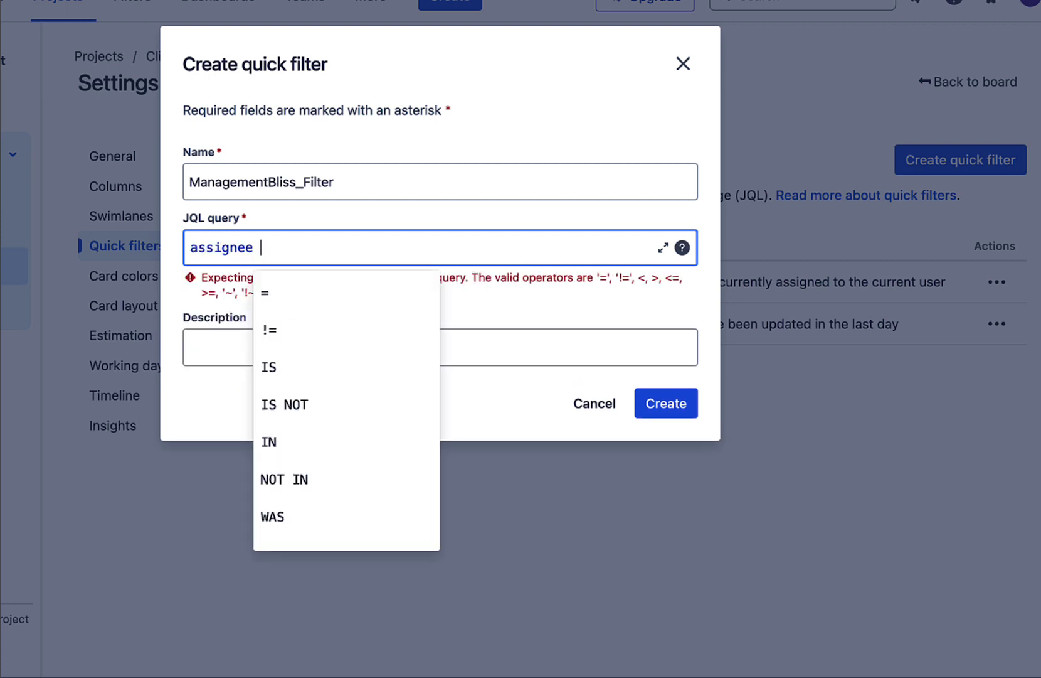
click(347, 298)
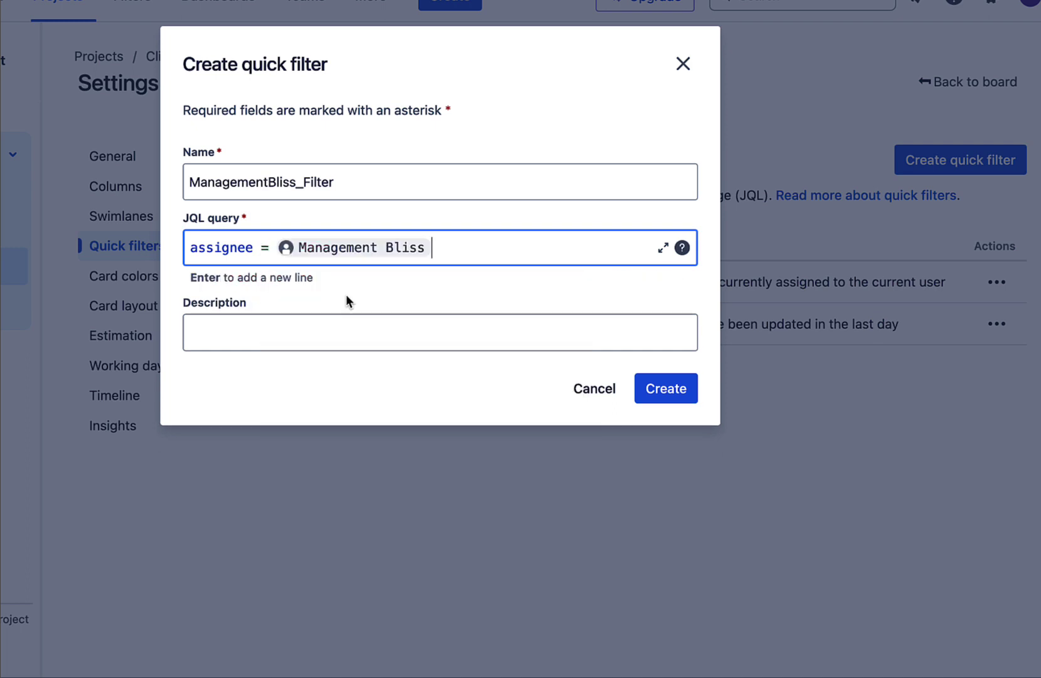
- Describe the quick filter as "Show issues assigned to management bliss", create it and dismiss the notification
click(264, 328)
text(Show th)
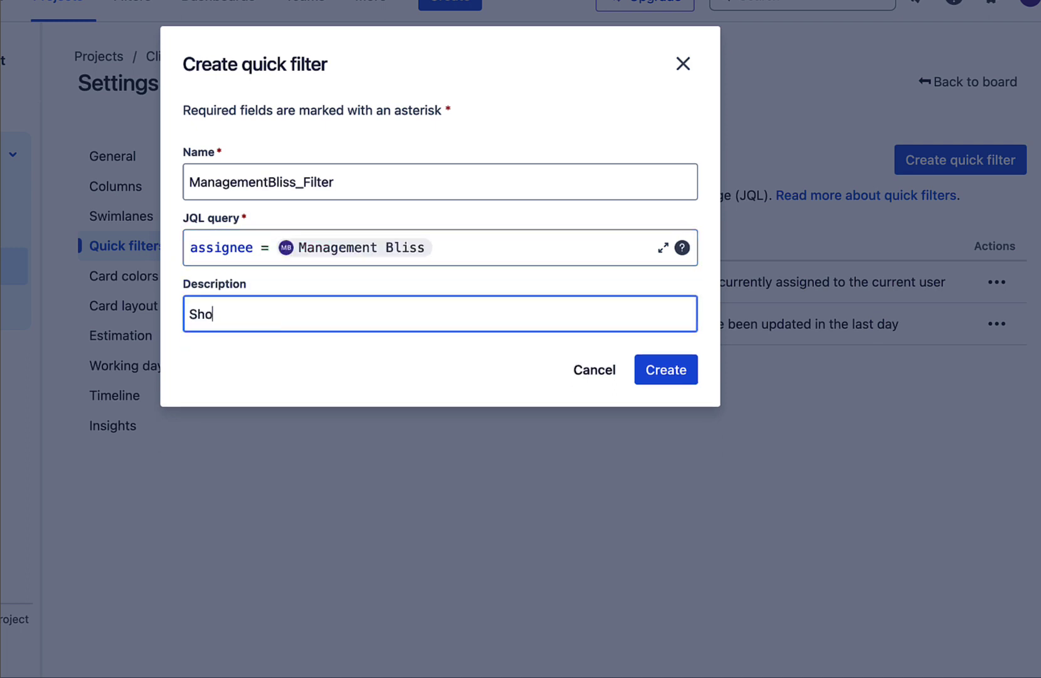
key(BackSpace)
key(BackSpace)
text(issues assigned to management bliss)
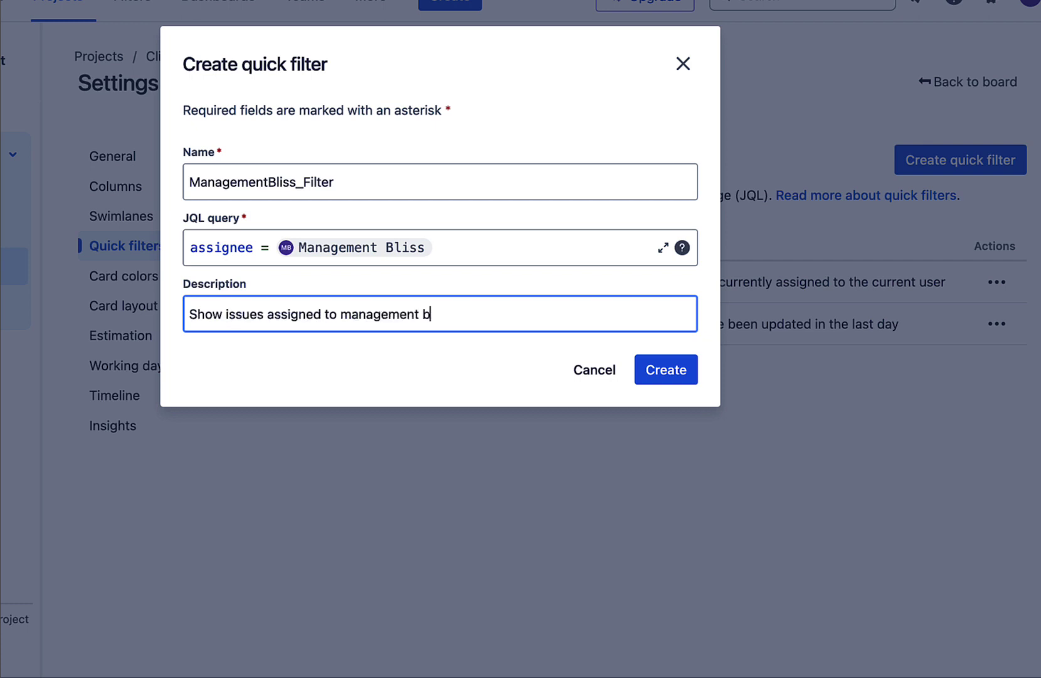
click(669, 383)
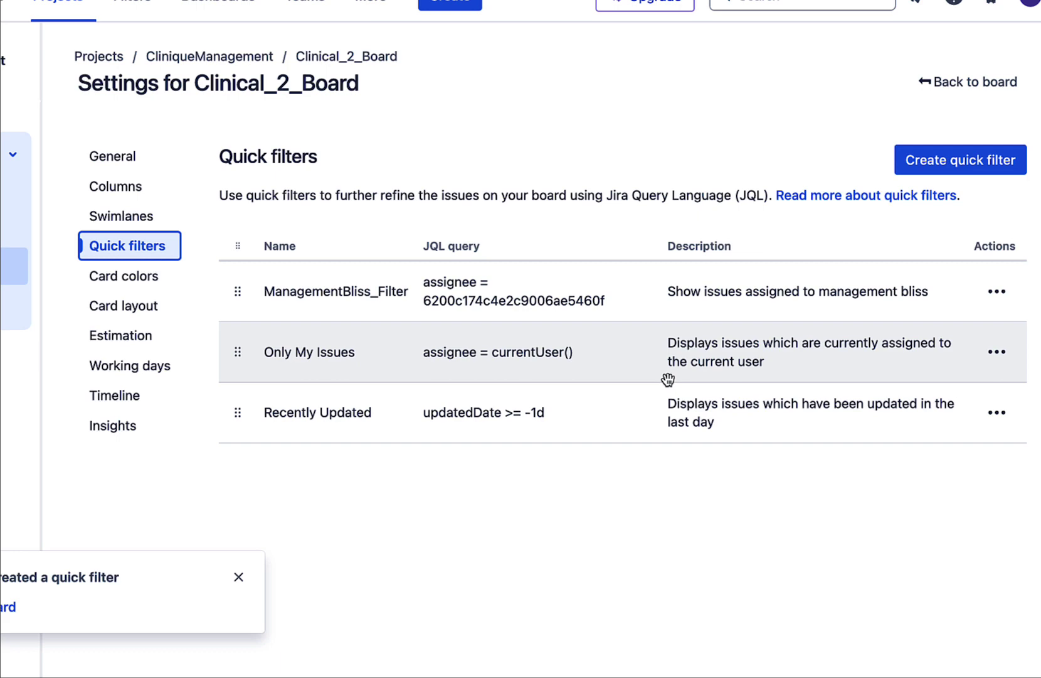
click(239, 578)
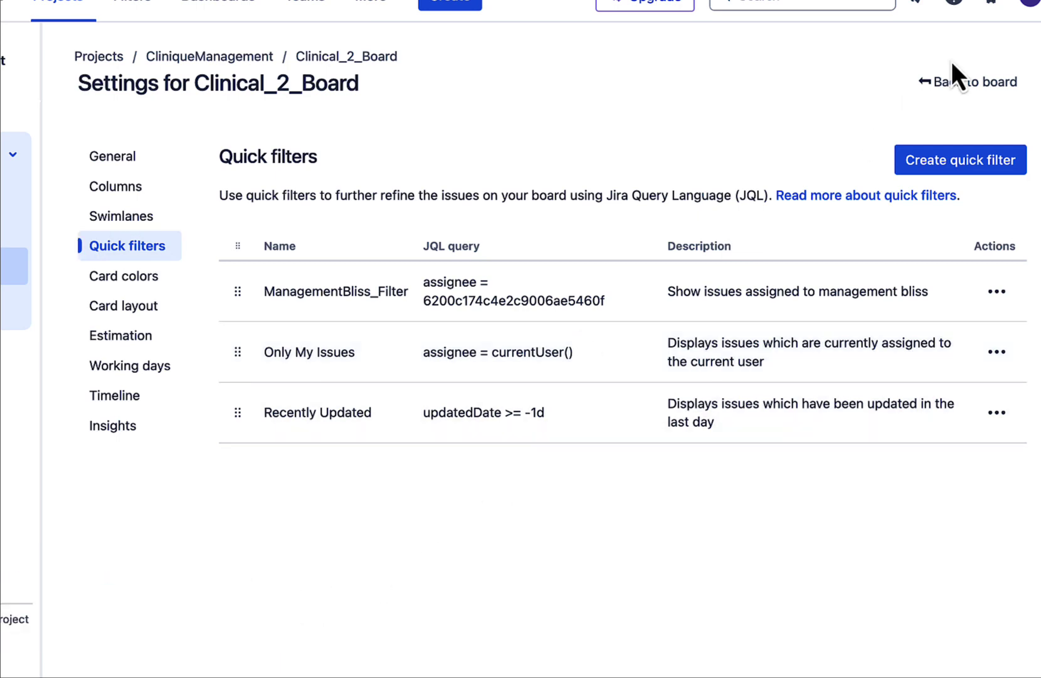
- Return to the sprint board, apply ManagementBliss_Filter to check which issues it shows, and clear it again
click(955, 84)
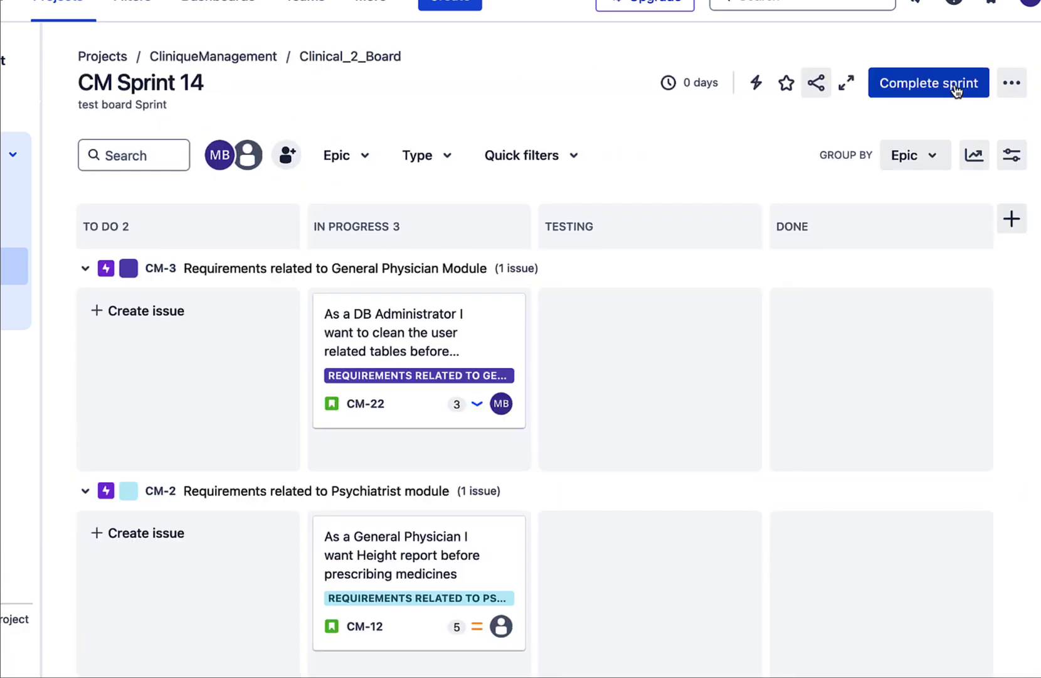
click(552, 160)
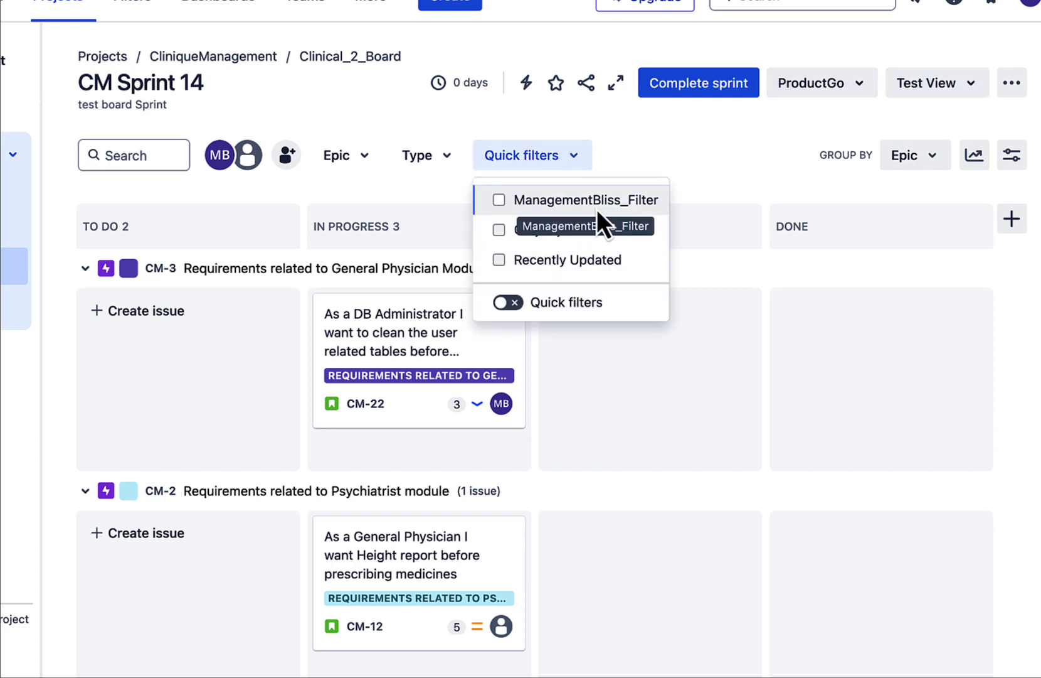
click(498, 202)
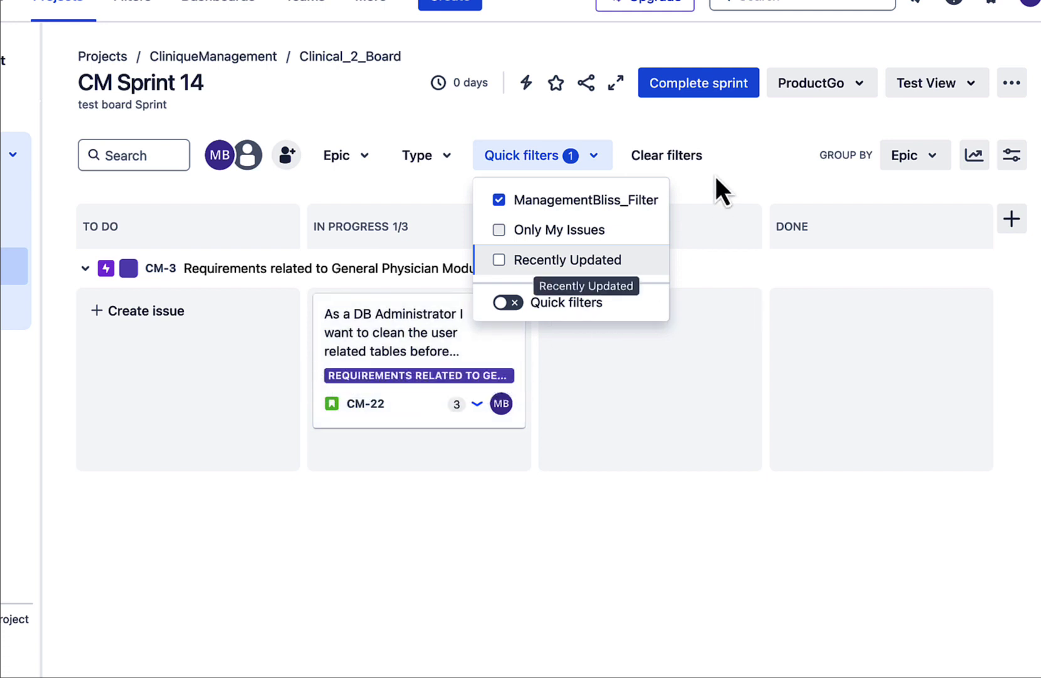
click(497, 208)
key(Escape)
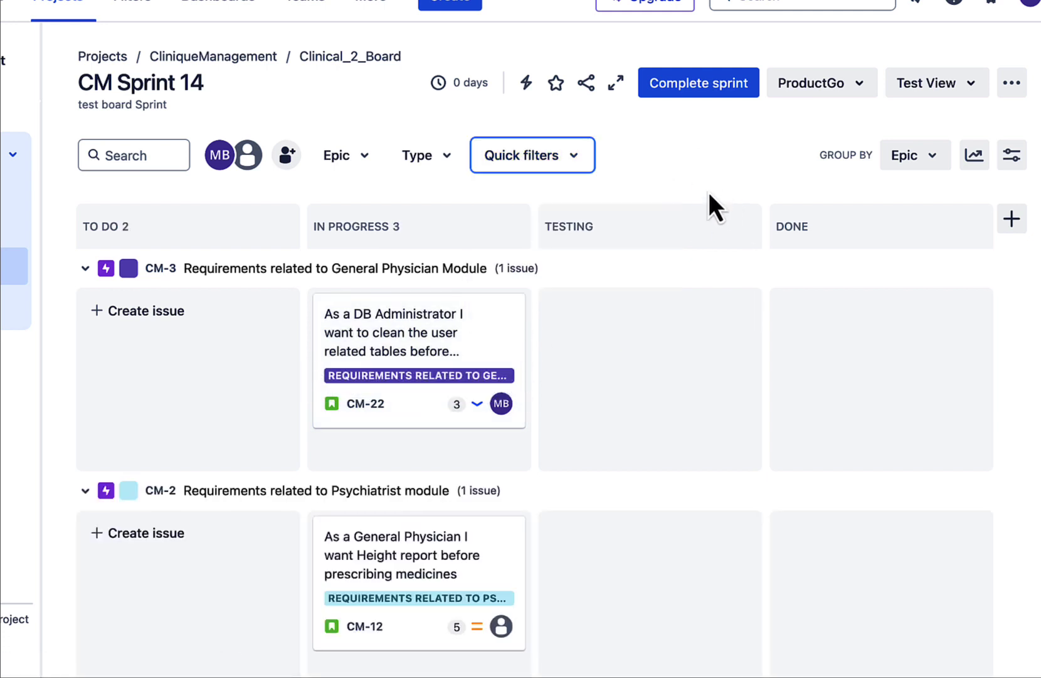
- Set the board's card color method to Priorities and give the Highest priority the Dark Red color
click(1007, 86)
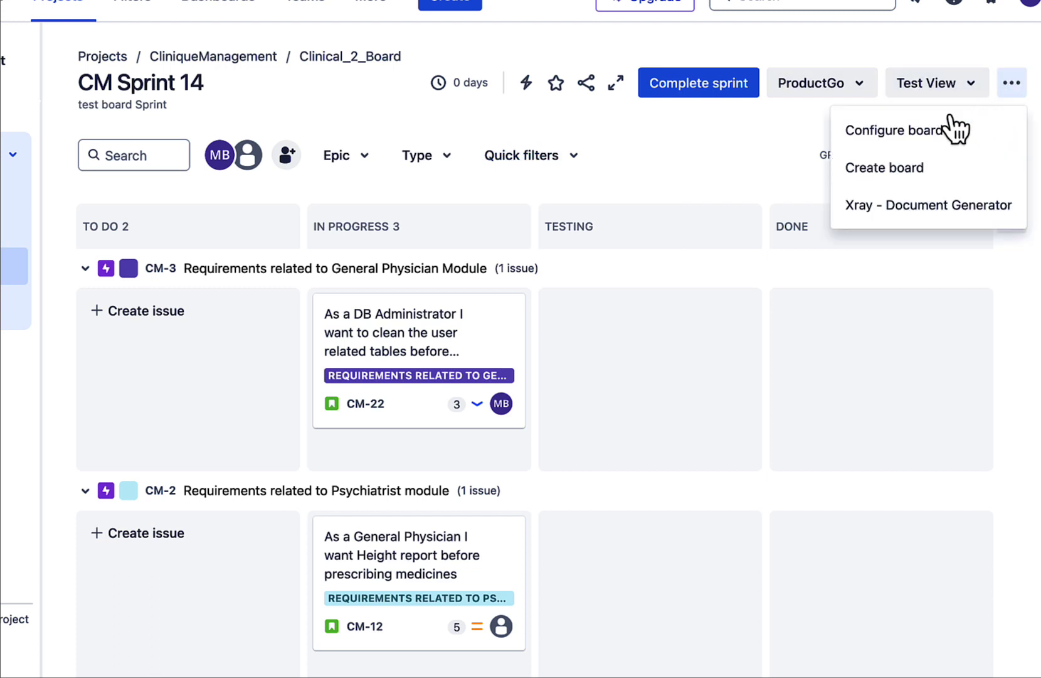
click(914, 140)
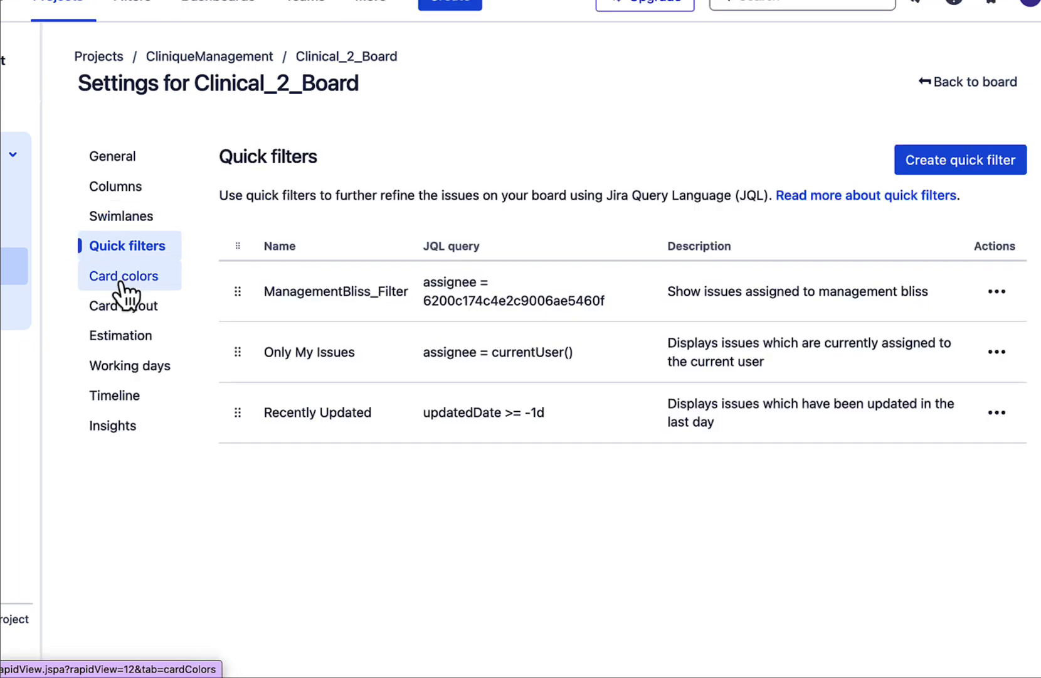
click(124, 286)
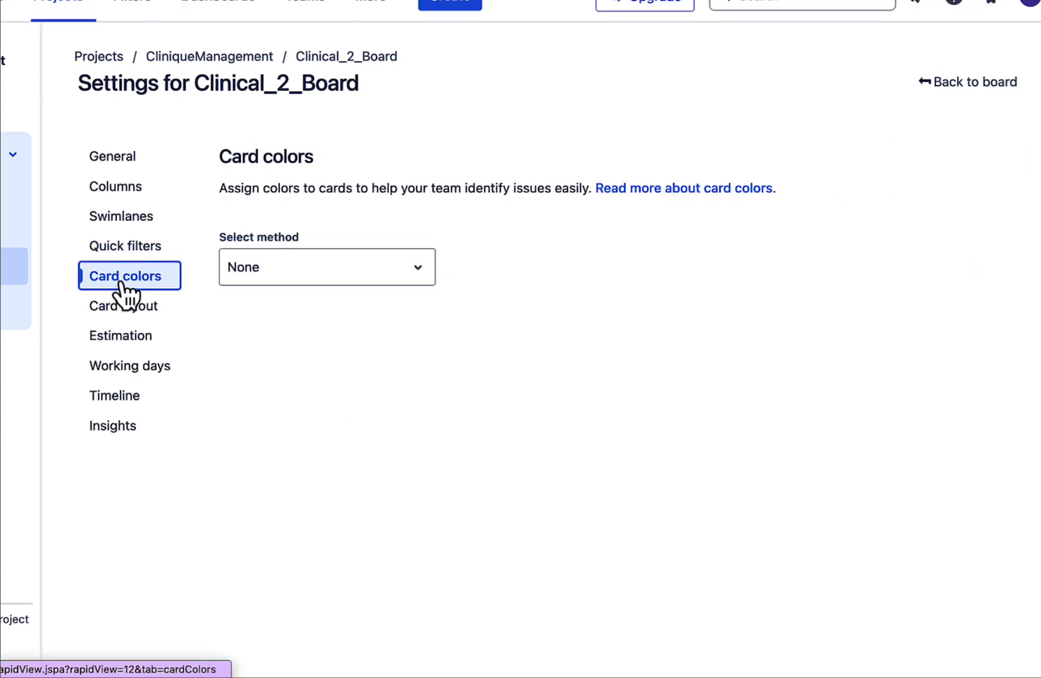
click(290, 284)
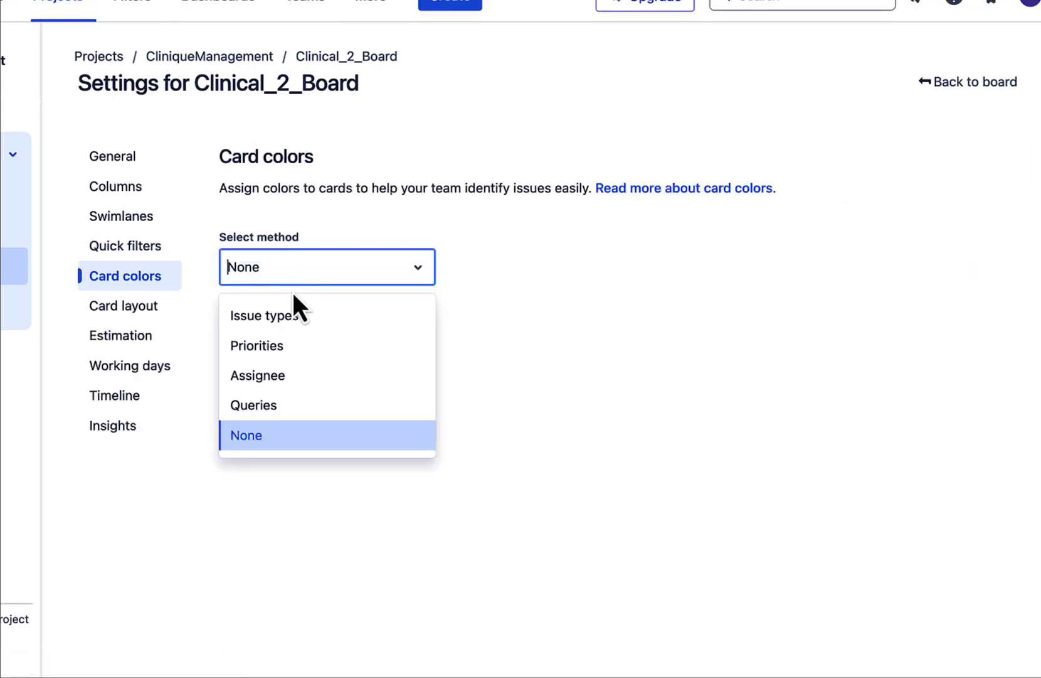
click(288, 348)
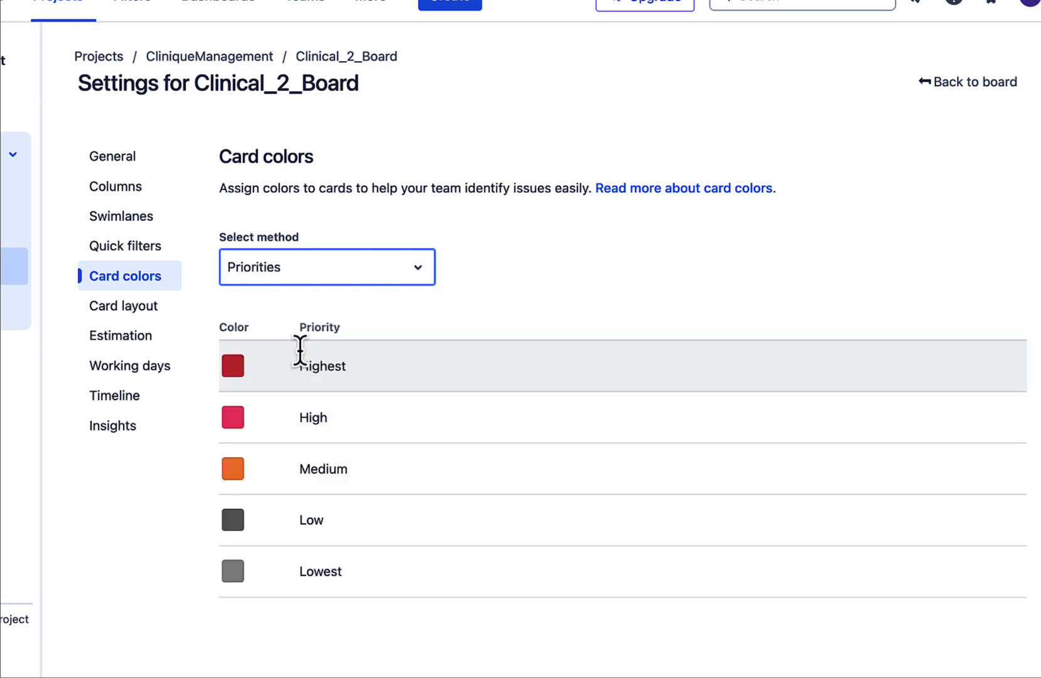
click(237, 369)
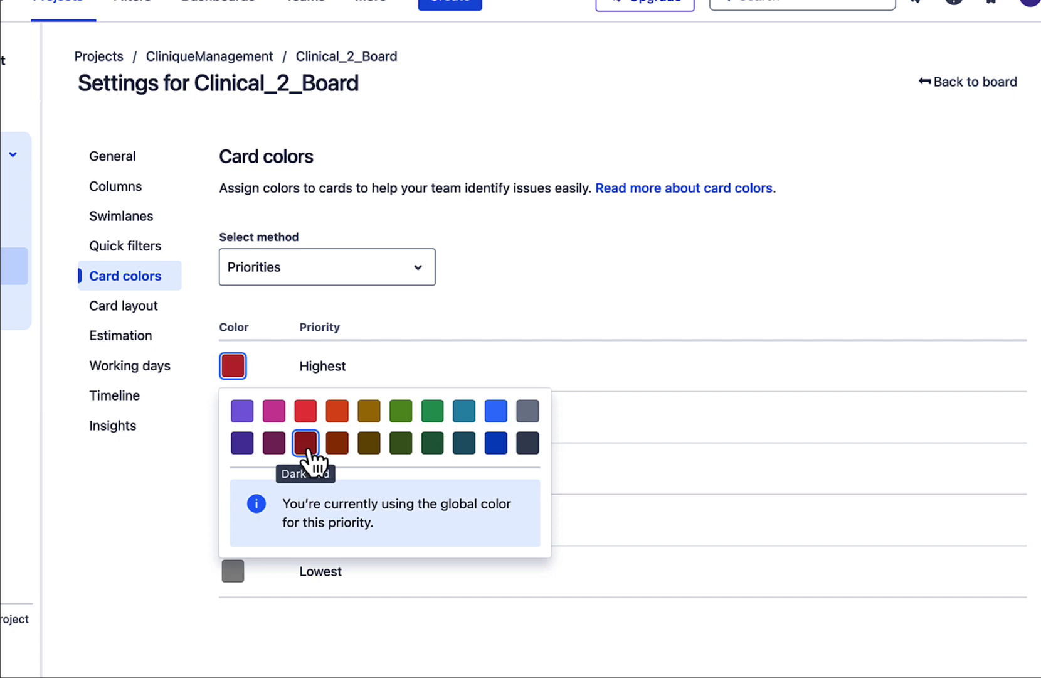
click(306, 445)
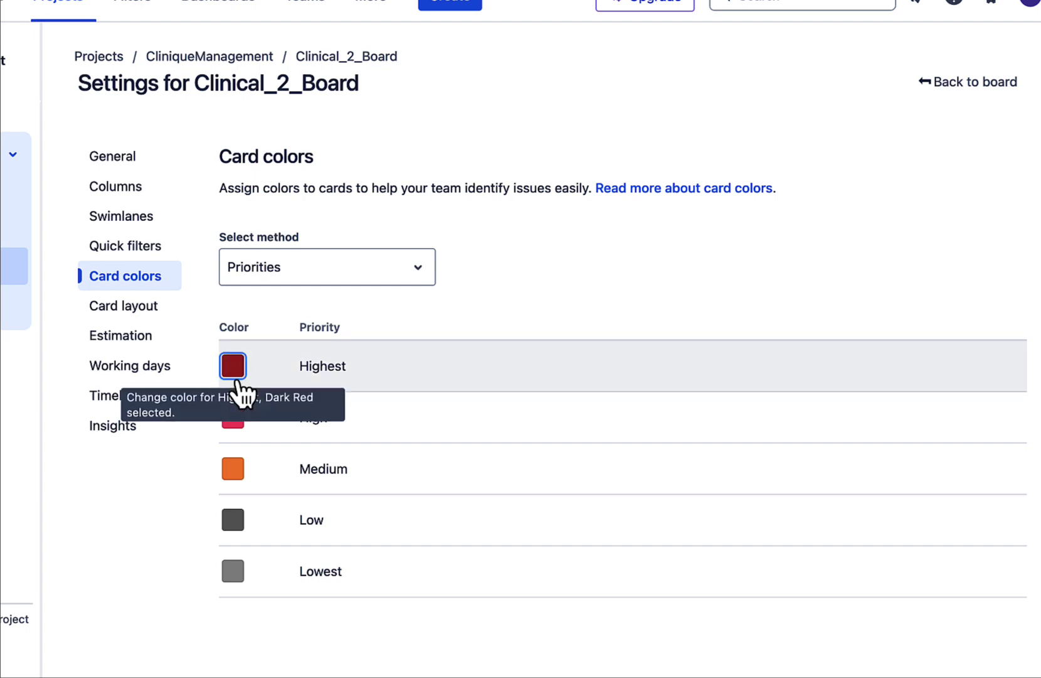
- Return to the sprint board, change the priority of issue CM-22 to Highest and close the issue
click(939, 88)
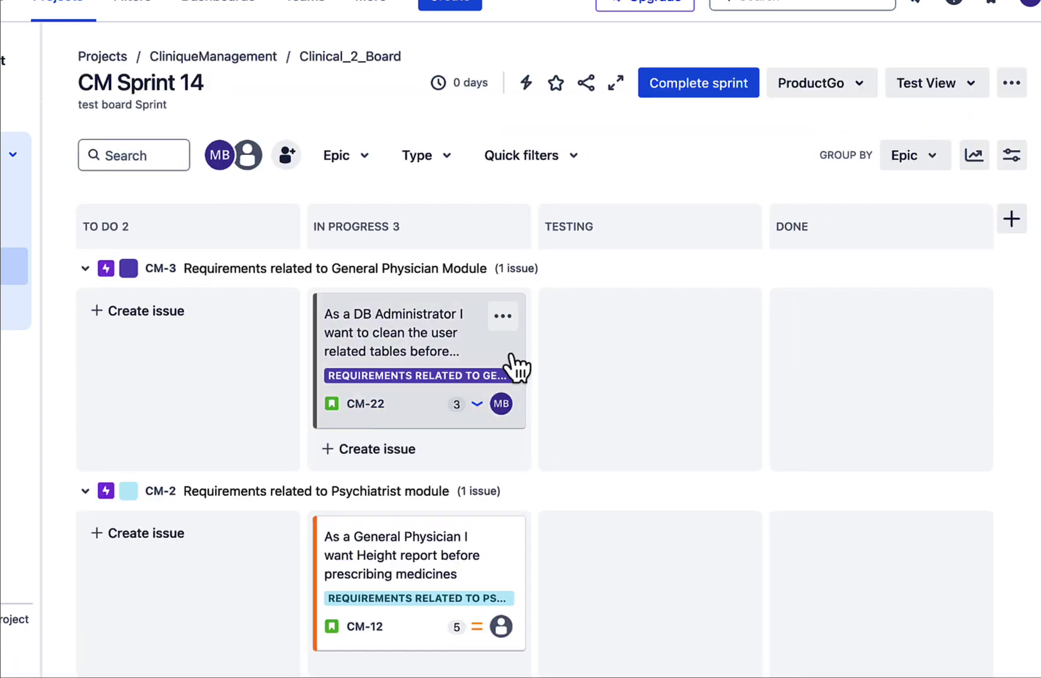
click(486, 357)
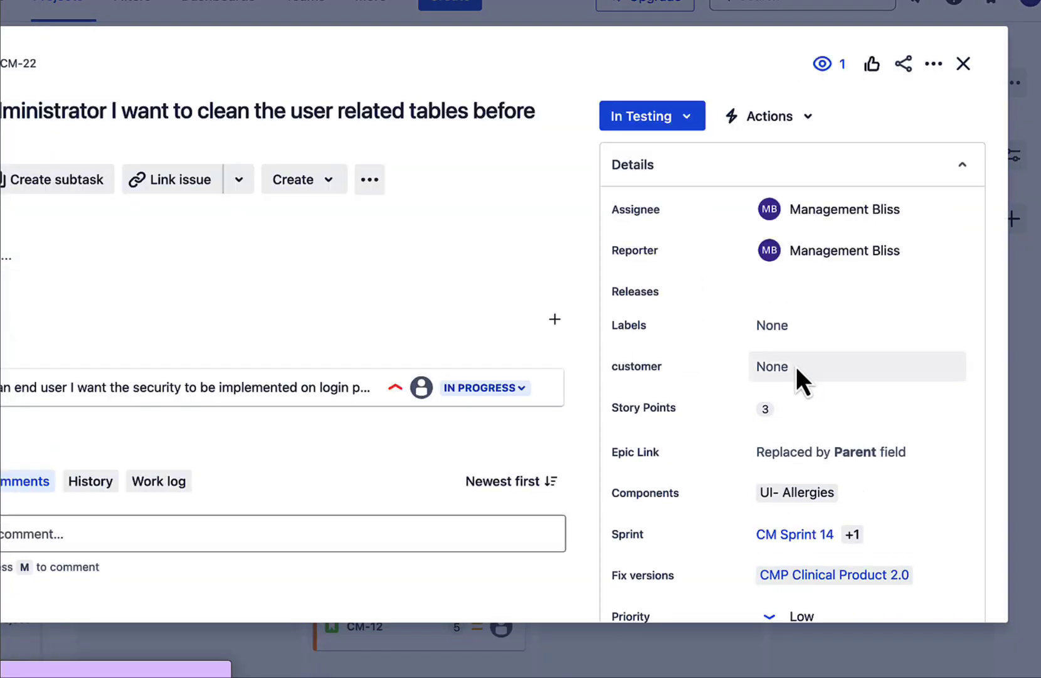
scroll(799, 310, down, 5)
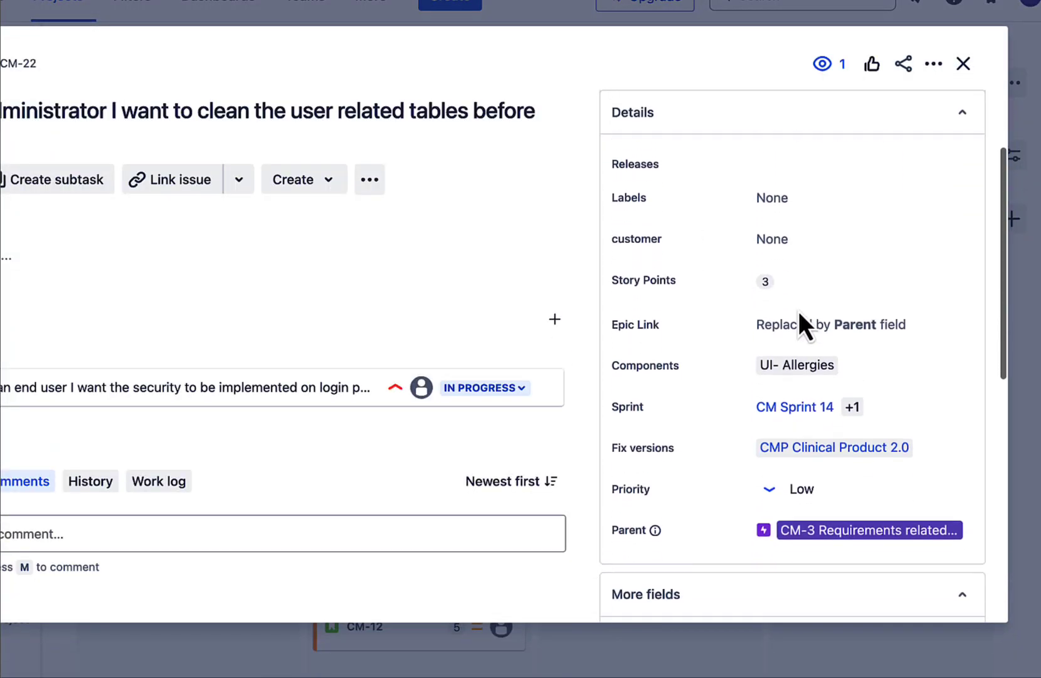
click(799, 313)
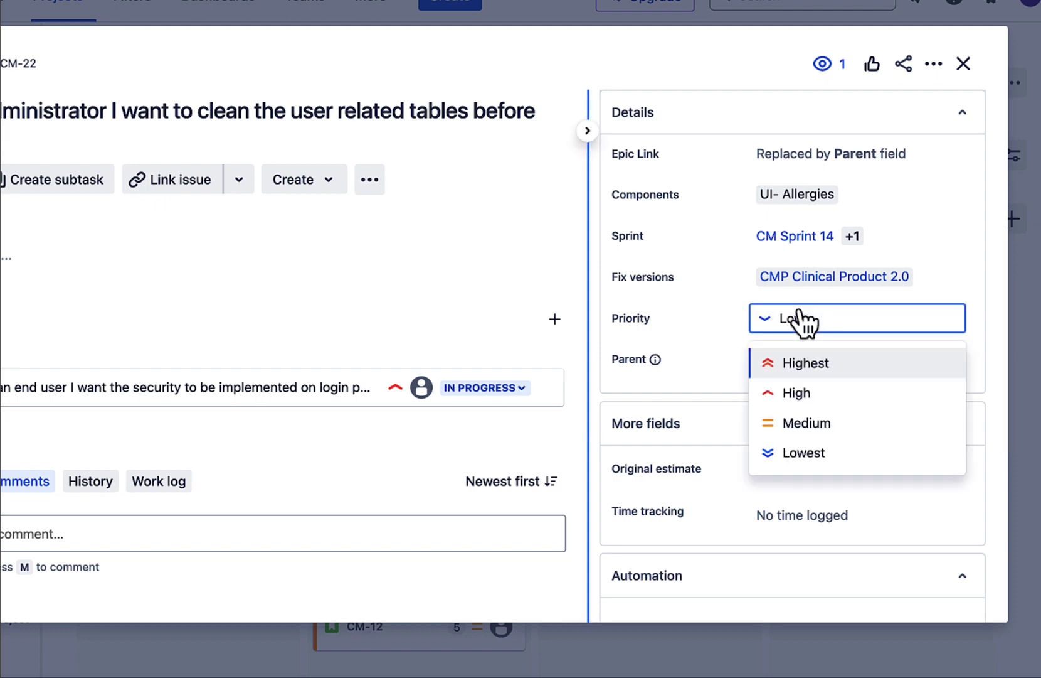
click(810, 362)
key(Escape)
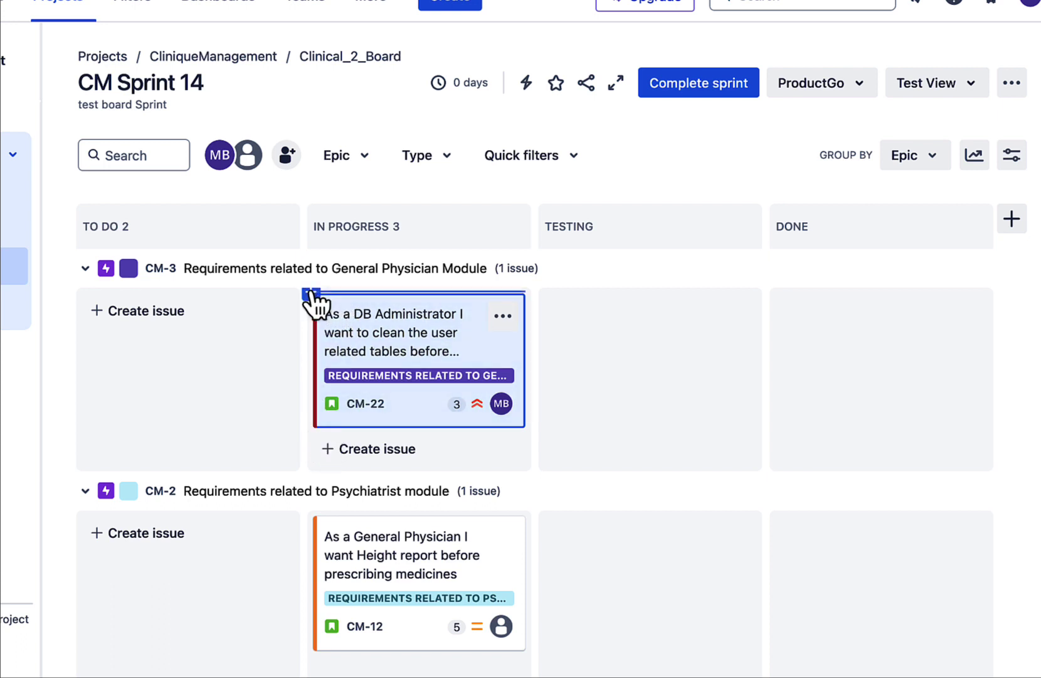
- Add the Customer field to the Backlog cards in the board's card layout settings
click(1012, 83)
click(926, 133)
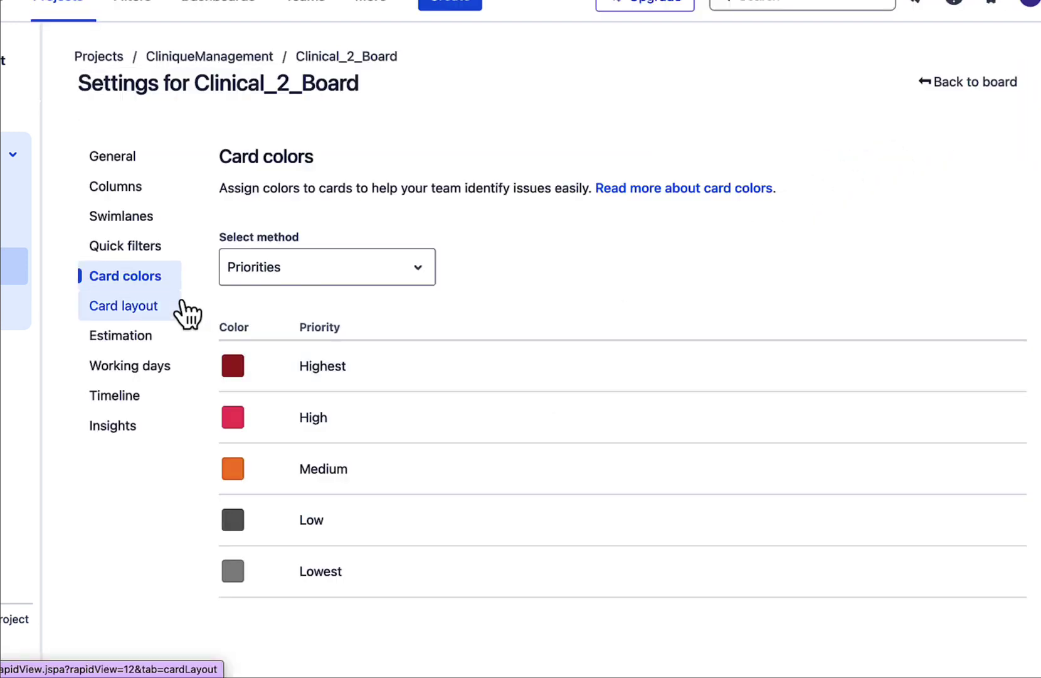
click(145, 307)
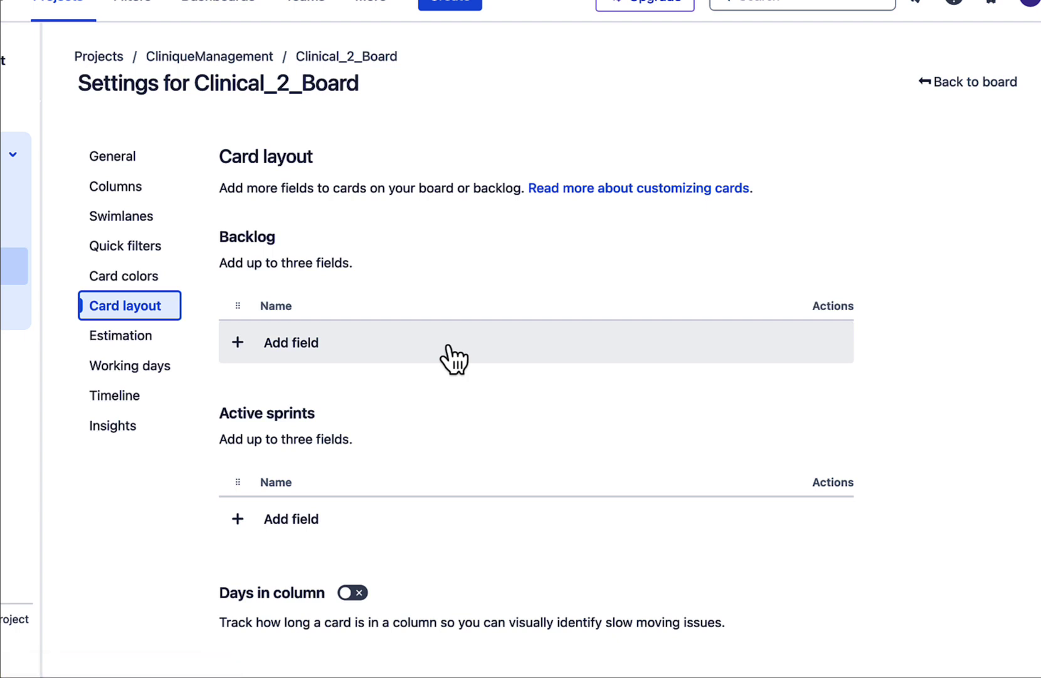
click(453, 359)
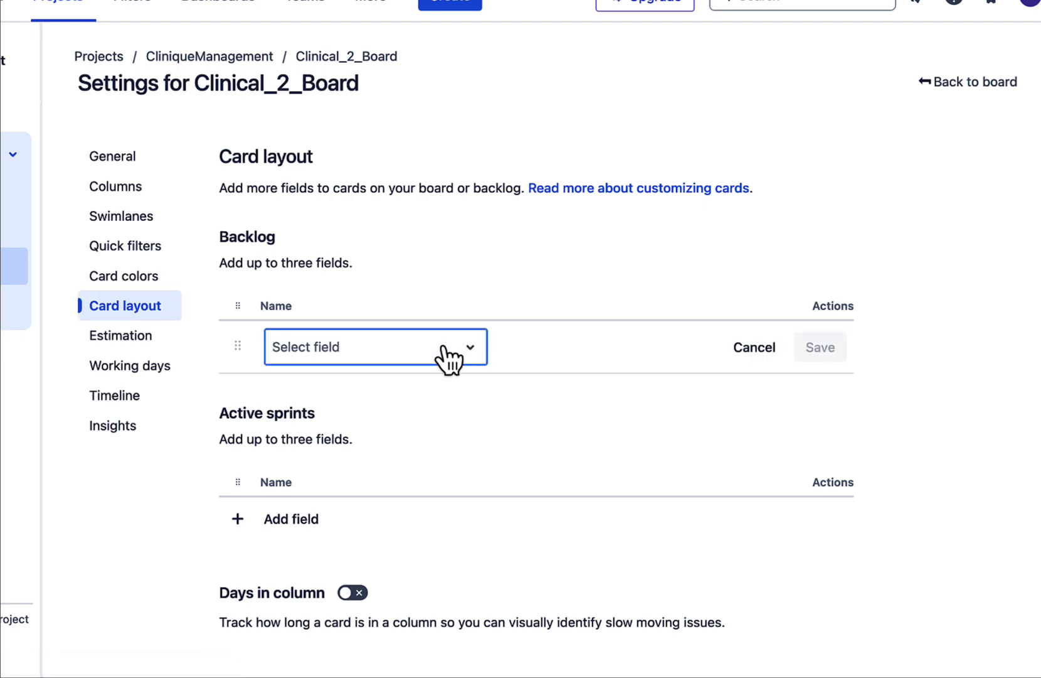
click(411, 356)
text(custome)
click(414, 395)
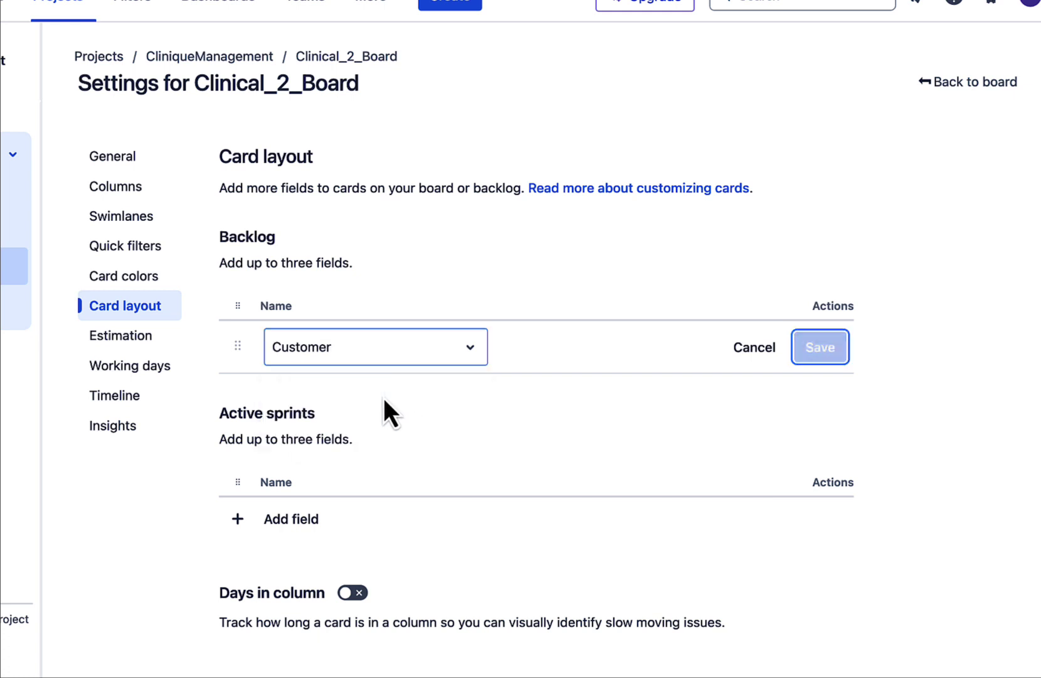
- Save the Customer field in the Backlog card layout, dismiss the notification and return to the sprint board
click(831, 353)
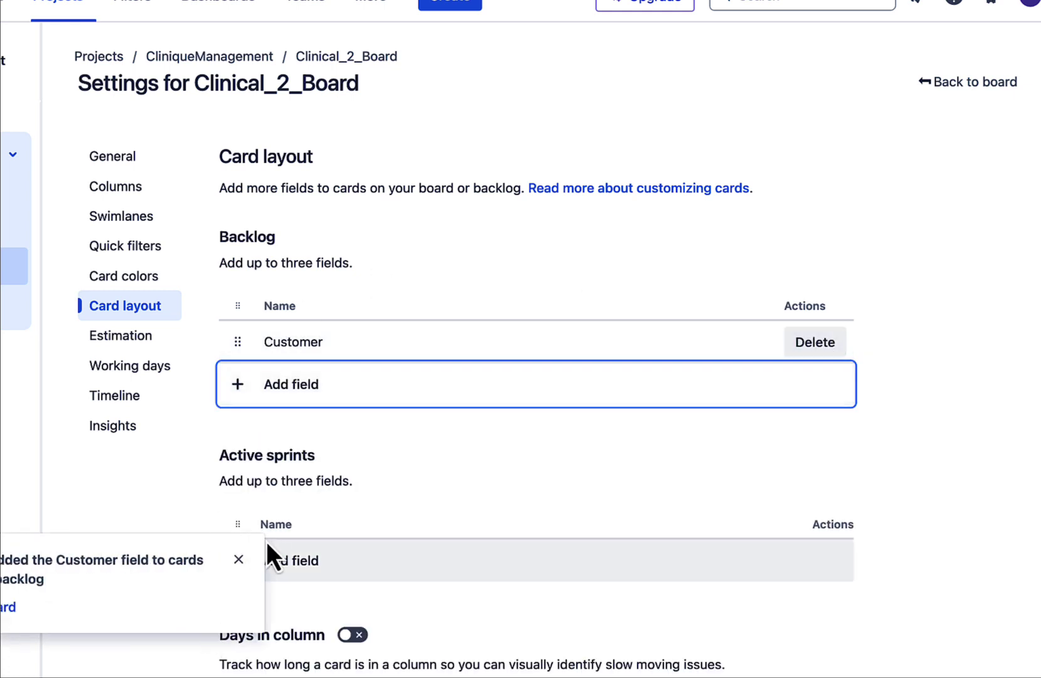
click(238, 559)
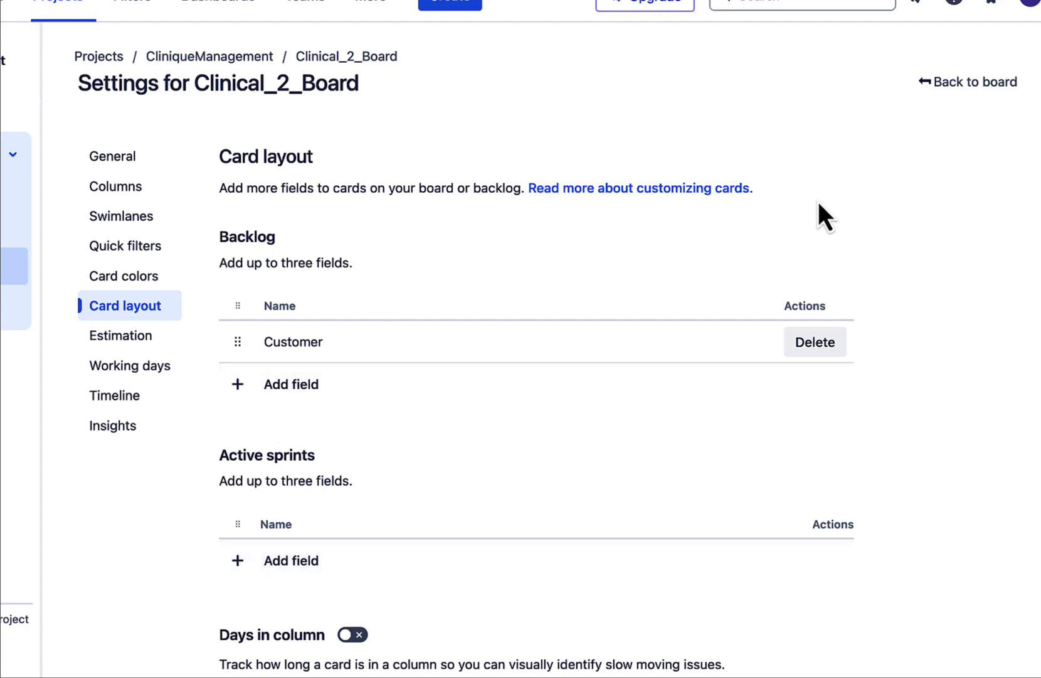
click(979, 83)
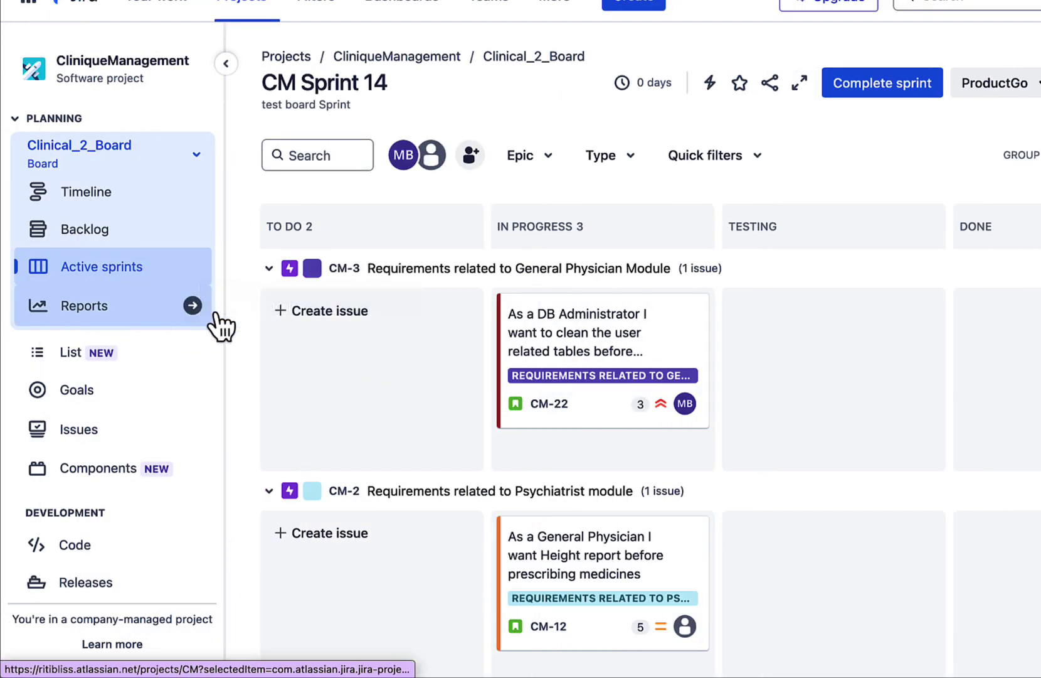
- Open the Sprint Report for CM Sprint 13 and examine its story points chart and completed issues
click(102, 307)
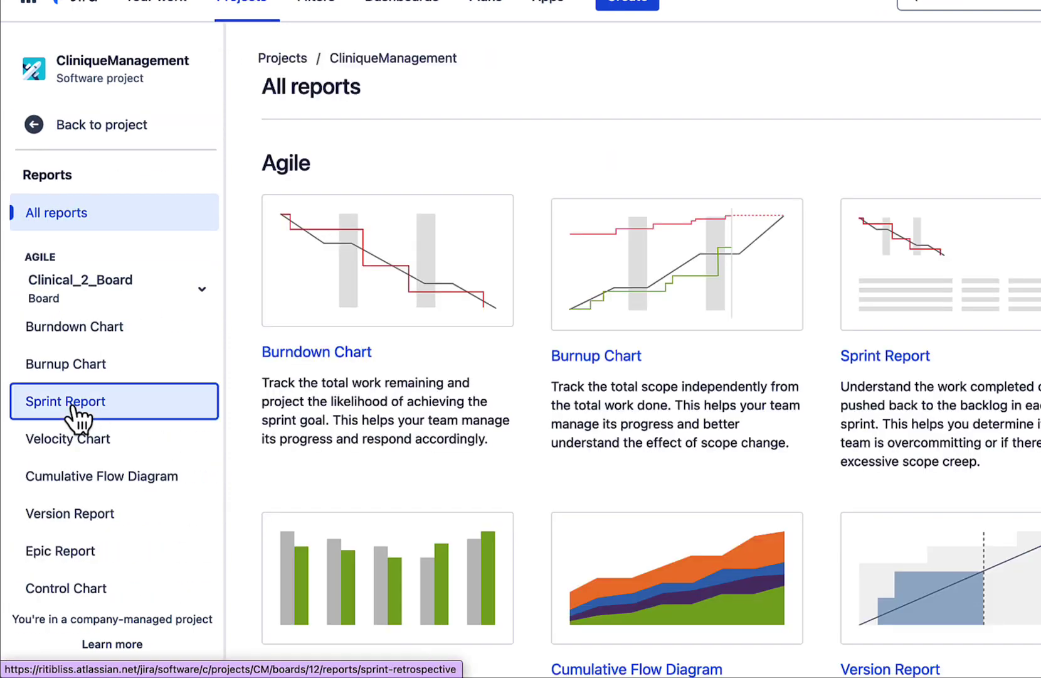
click(118, 406)
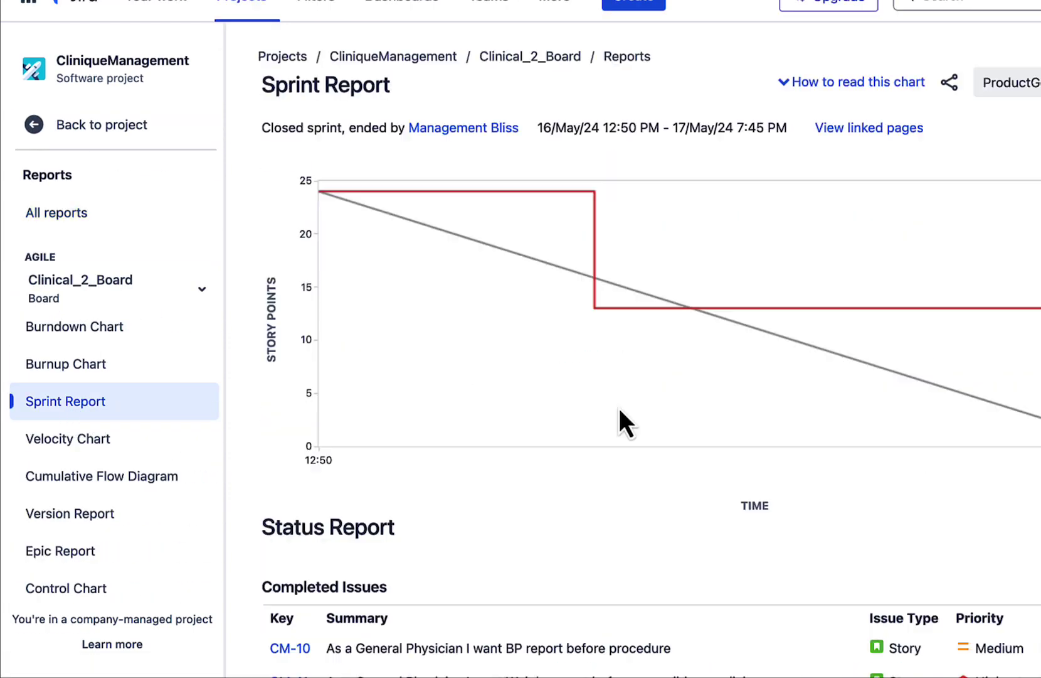
scroll(620, 411, down, 2)
scroll(619, 407, up, 5)
scroll(619, 408, down, 3)
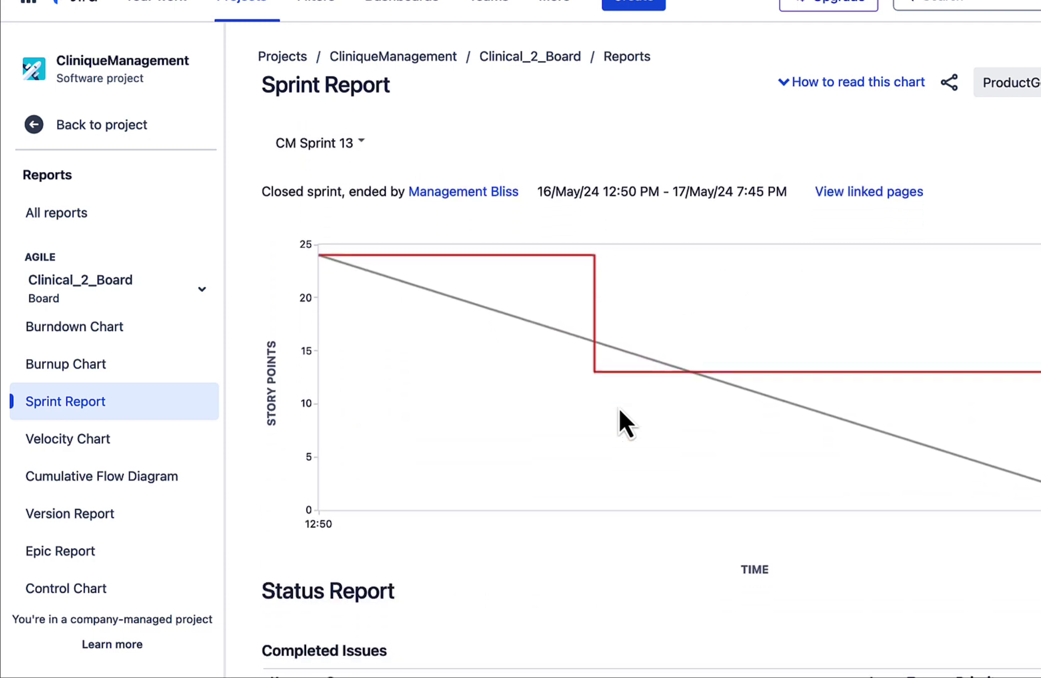
scroll(620, 411, up, 2)
scroll(619, 411, down, 4)
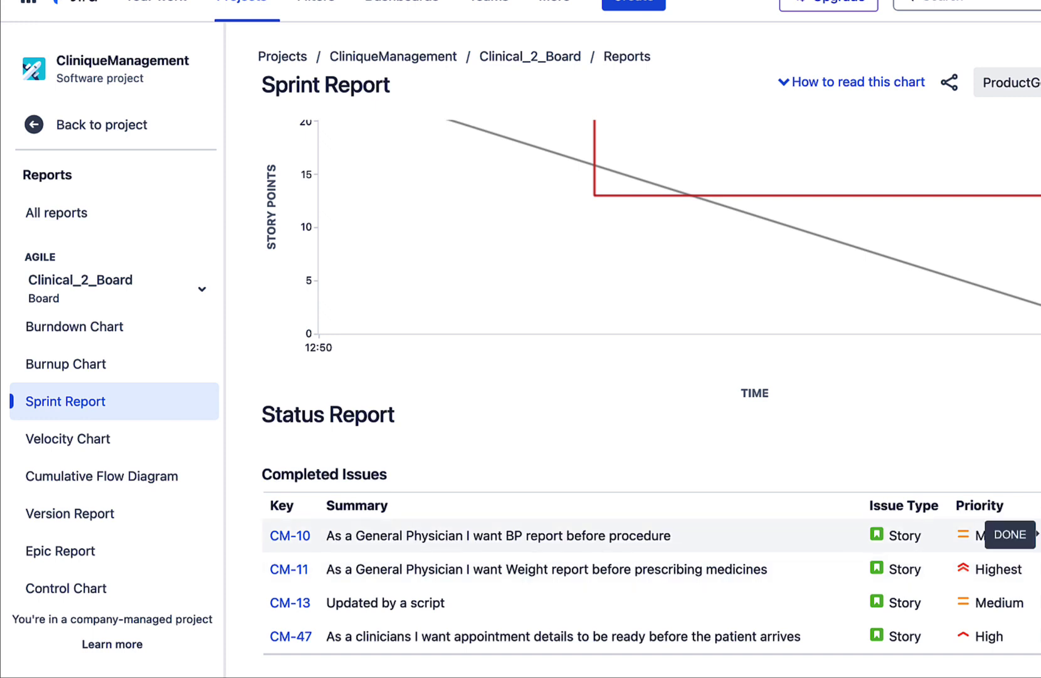
scroll(910, 439, up, 5)
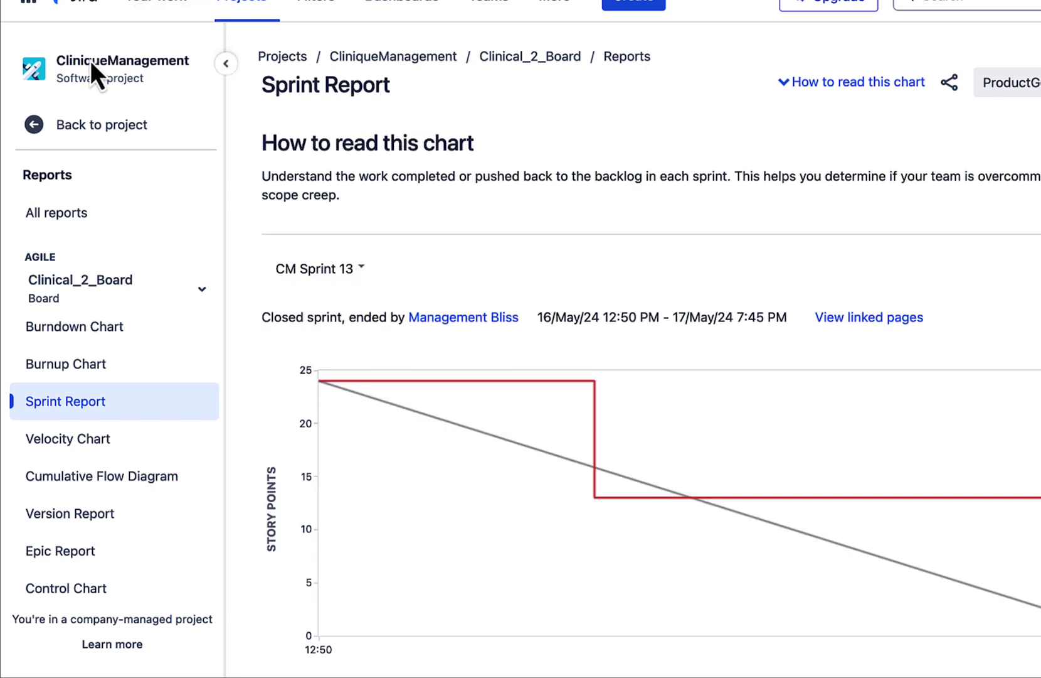
- Return to the project, switch from Clinical_2_Board to the CM board and review its active sprint and backlog
click(95, 126)
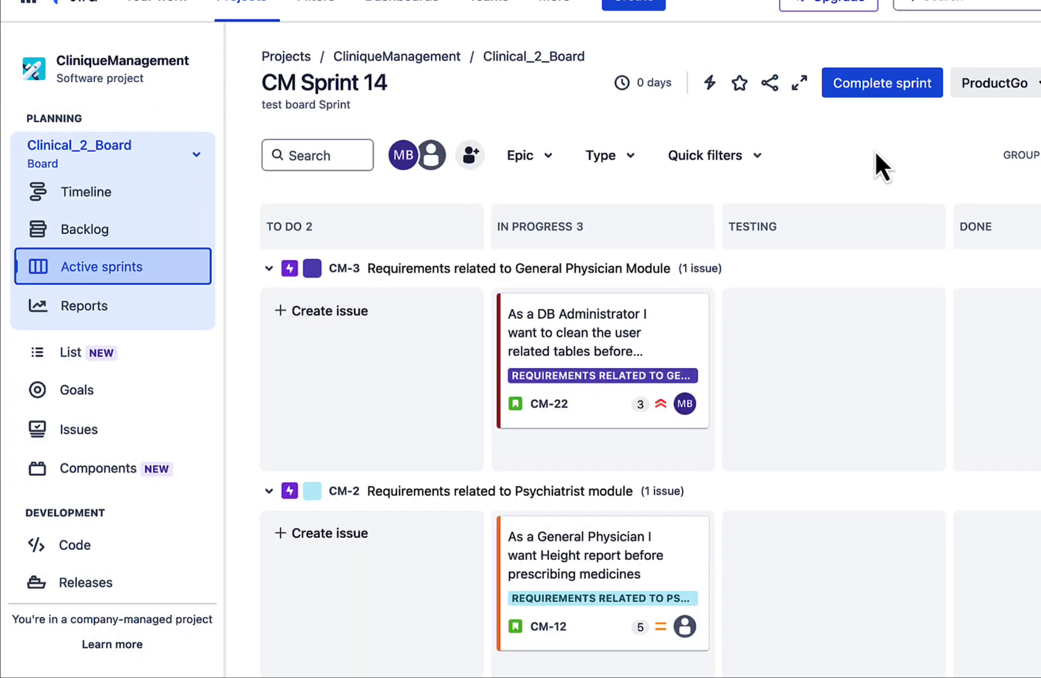
drag(669, 131, 462, 108)
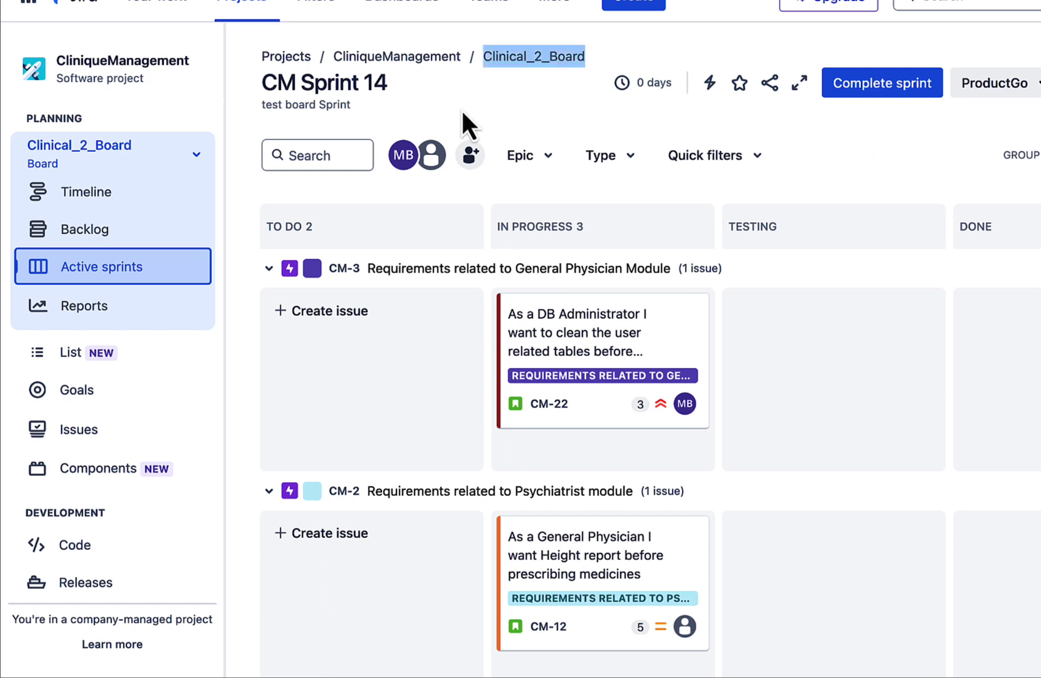
click(115, 161)
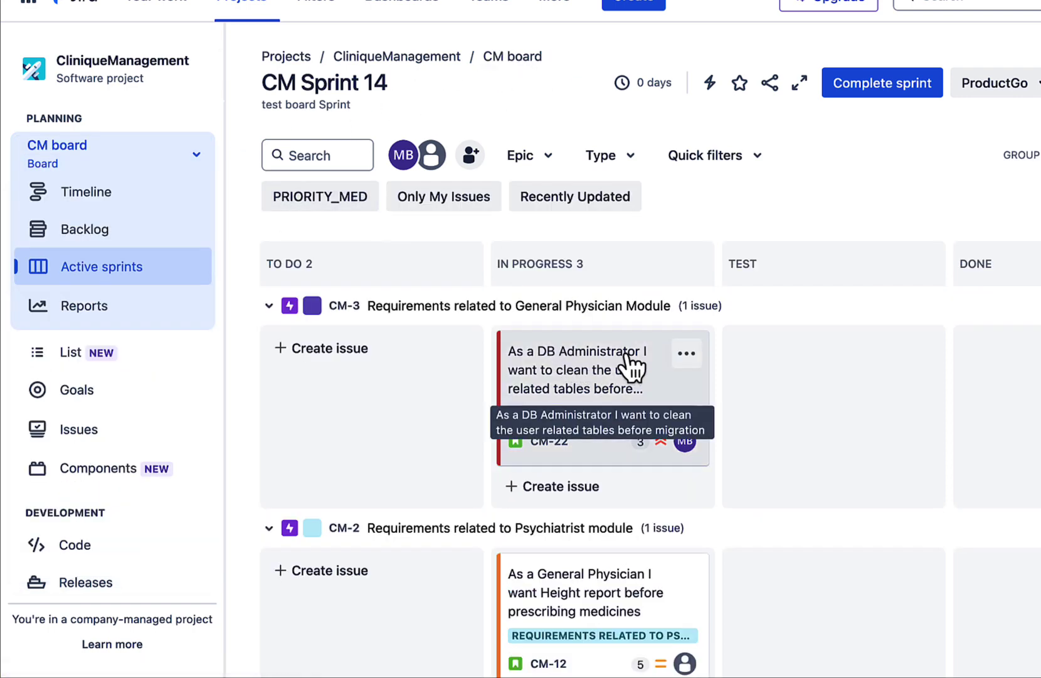
scroll(863, 370, down, 1)
scroll(863, 365, up, 1)
scroll(860, 364, down, 5)
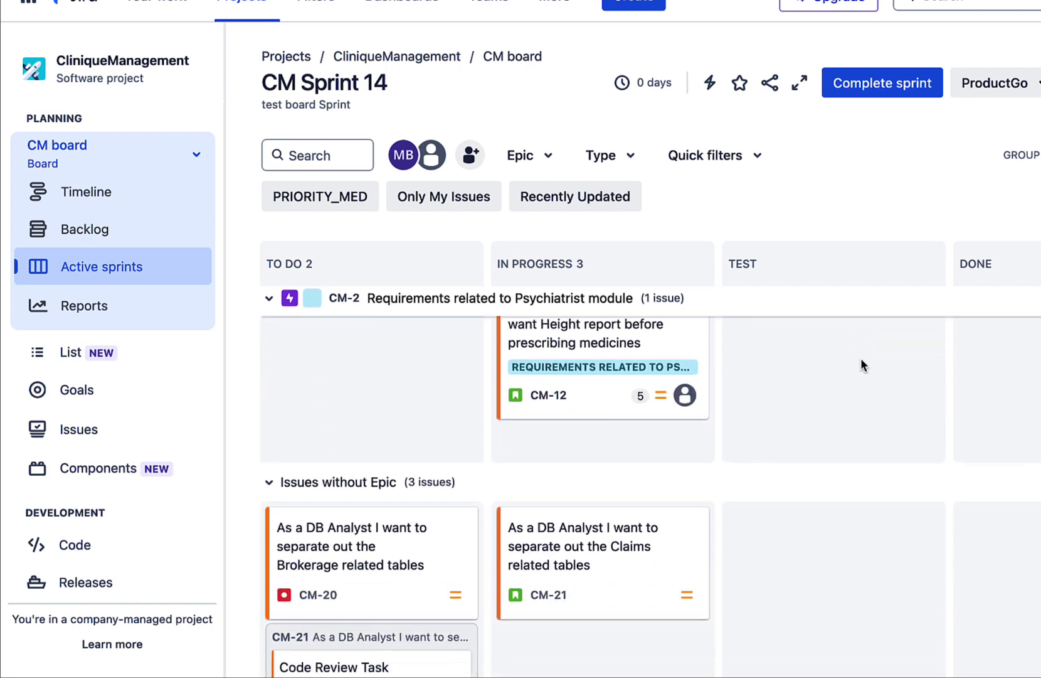
scroll(859, 365, up, 5)
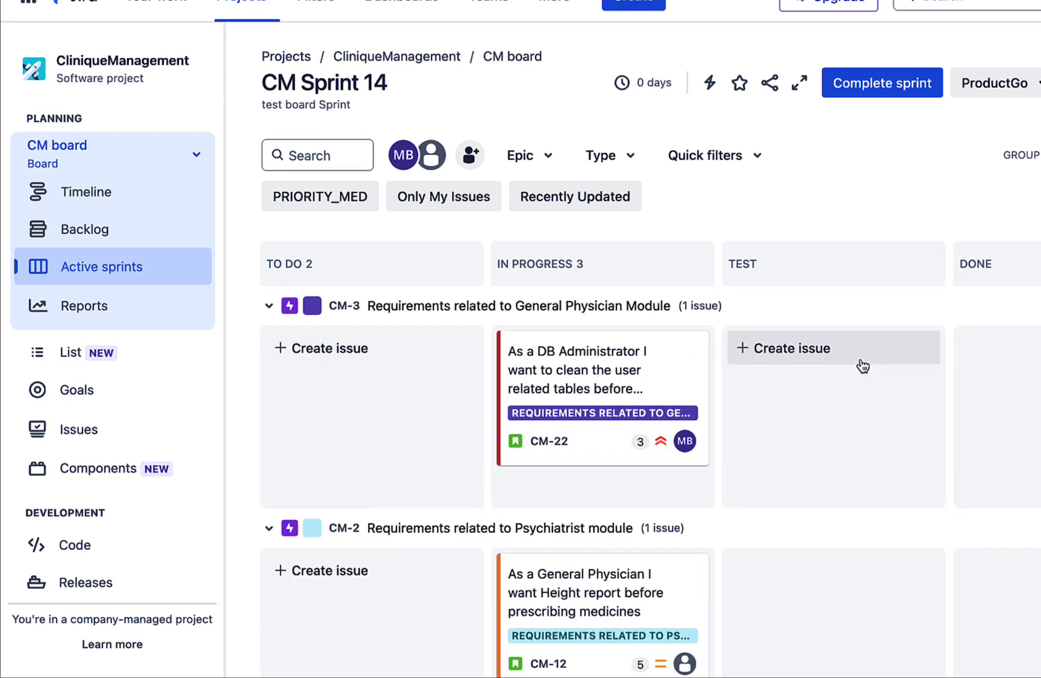
click(125, 227)
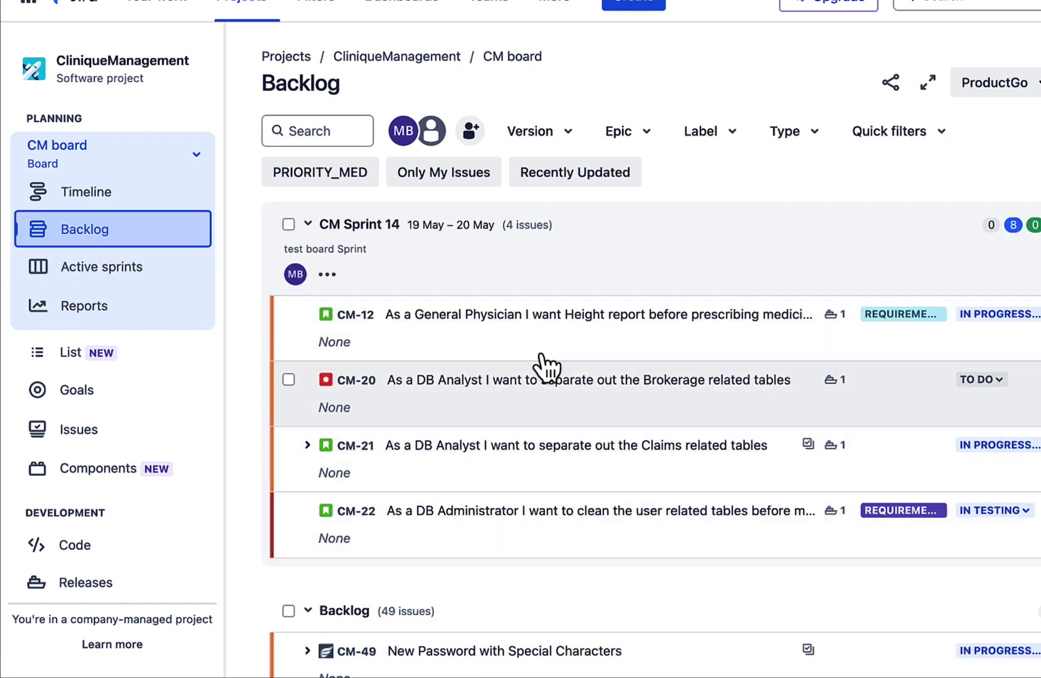